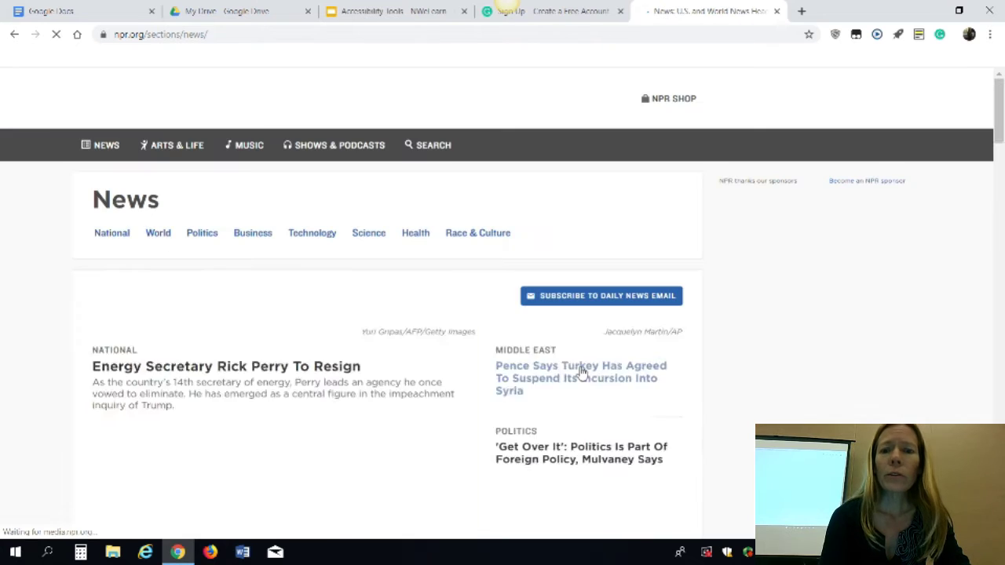
Scroll the NPR News list and open 'NASA's First All-Female Spacewalk Set For Friday'
scroll(578, 373, down, 10)
scroll(579, 370, down, 8)
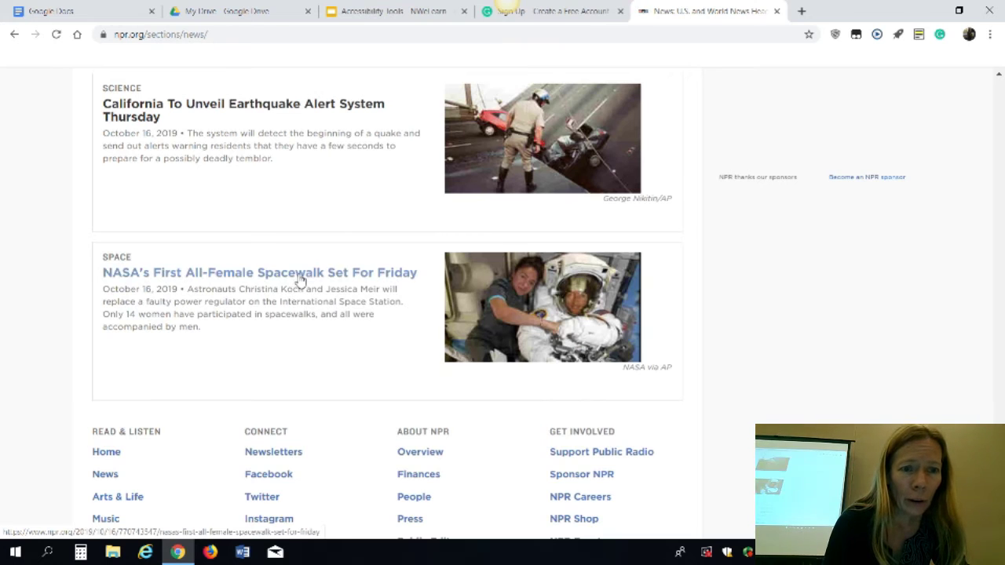
click(301, 281)
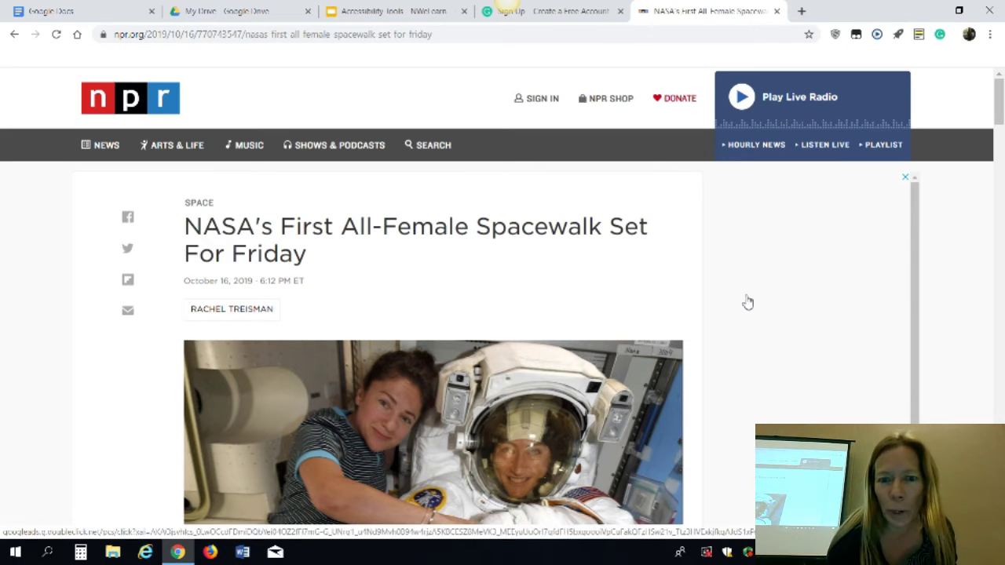
Turn on Select and Speak and highlight the spacewalk article's first two paragraphs
drag(998, 106, 994, 167)
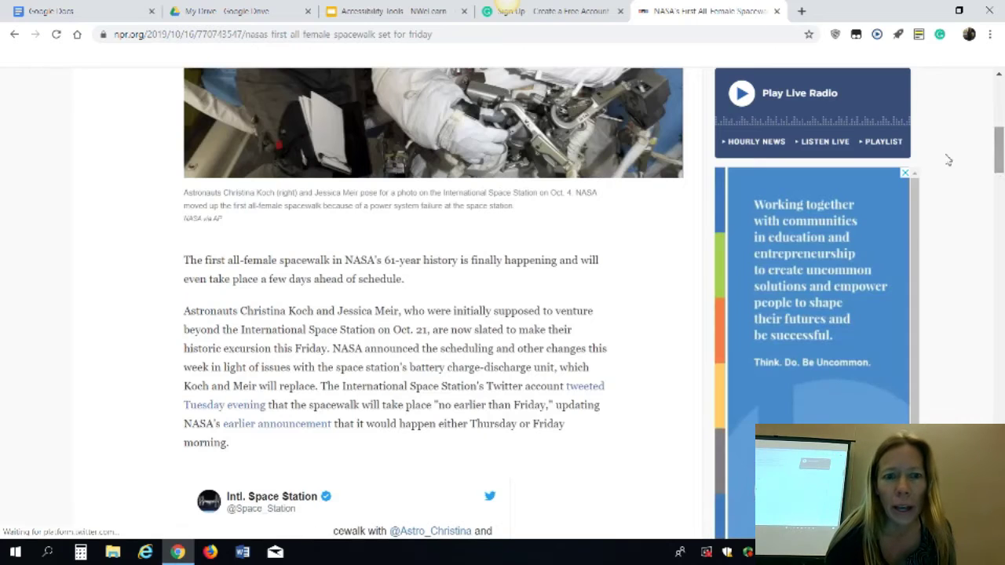
click(878, 36)
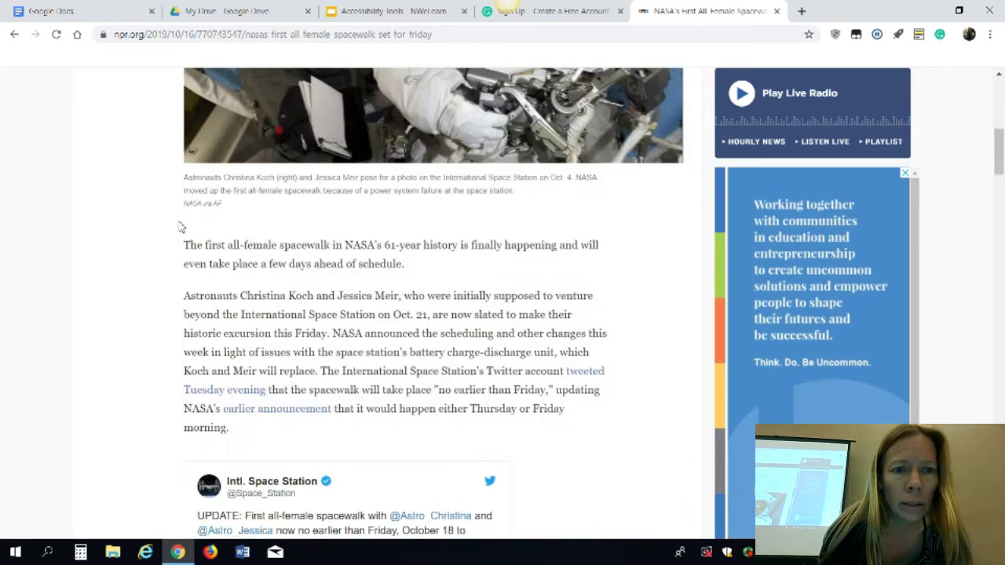
drag(185, 248, 634, 435)
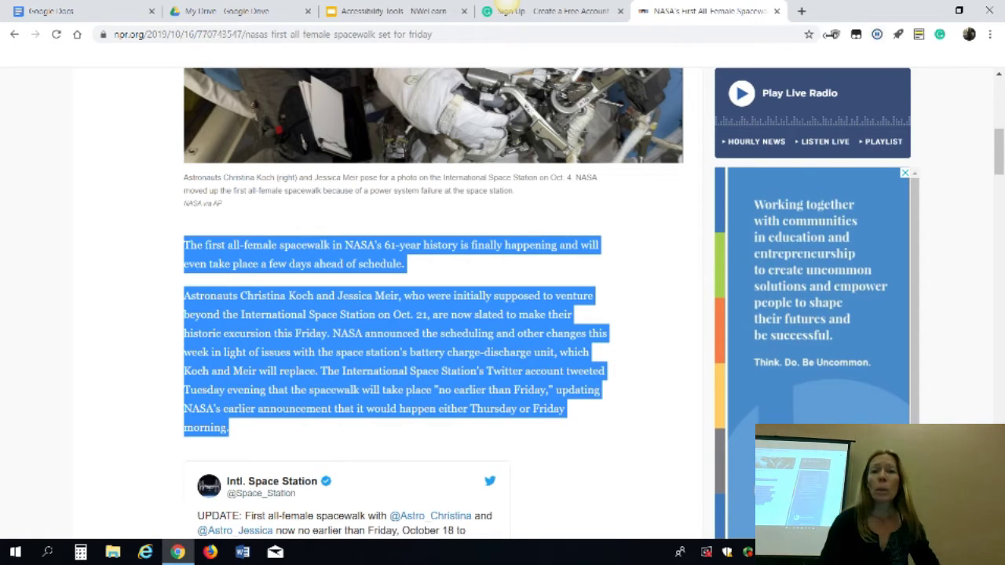
Open the Select and Speak options page from its toolbar icon and dismiss the promotion
right_click(878, 35)
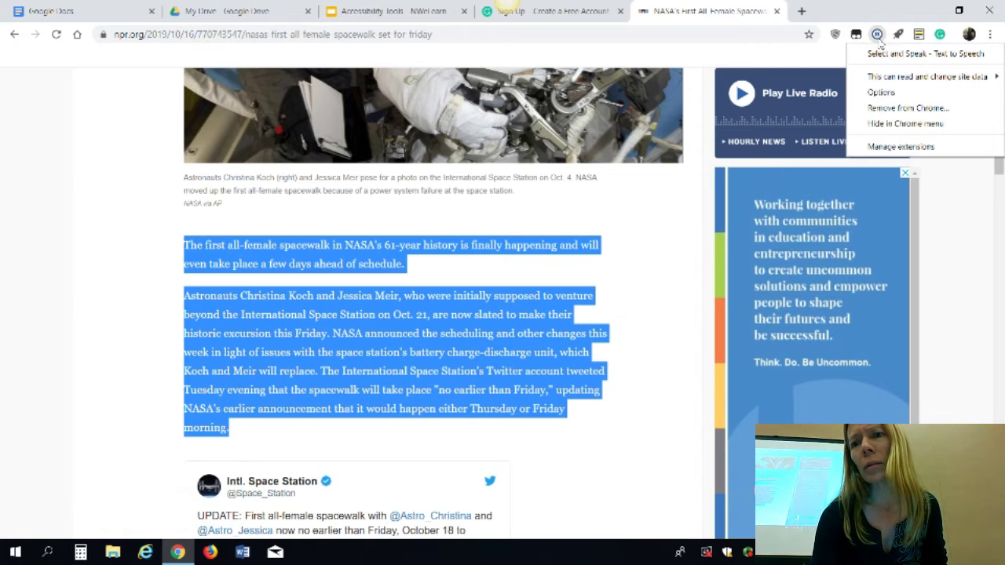
click(881, 36)
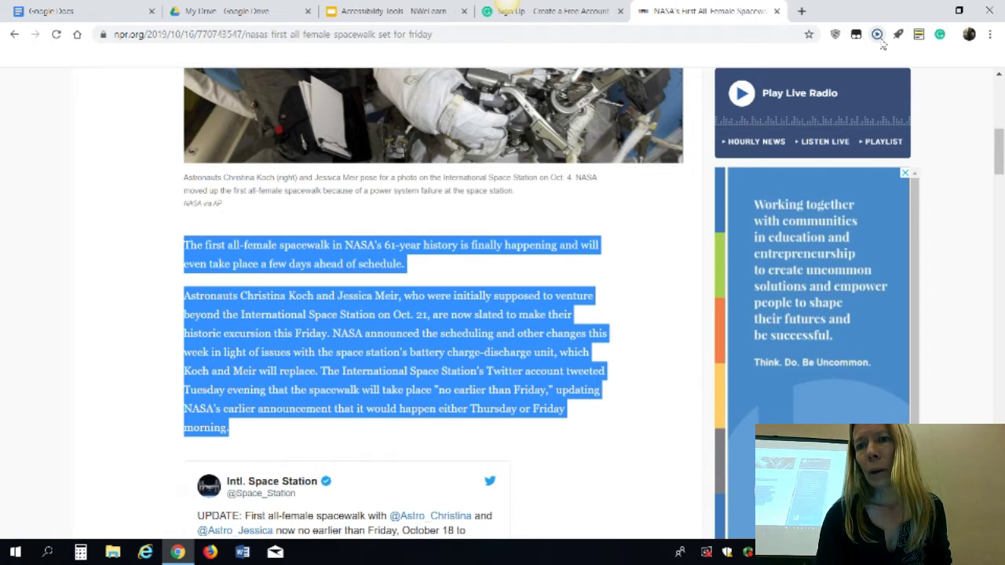
right_click(880, 39)
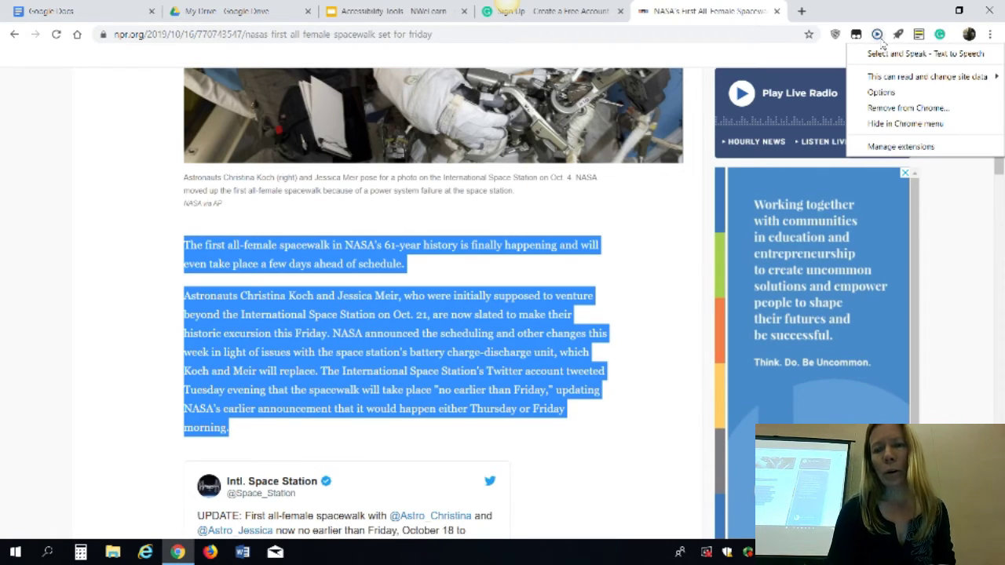
click(881, 93)
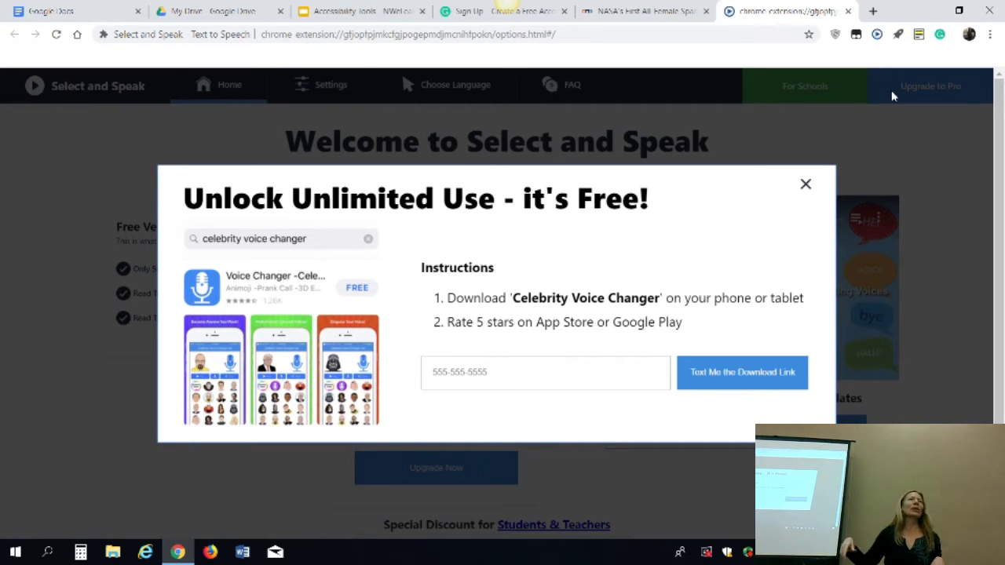
click(807, 186)
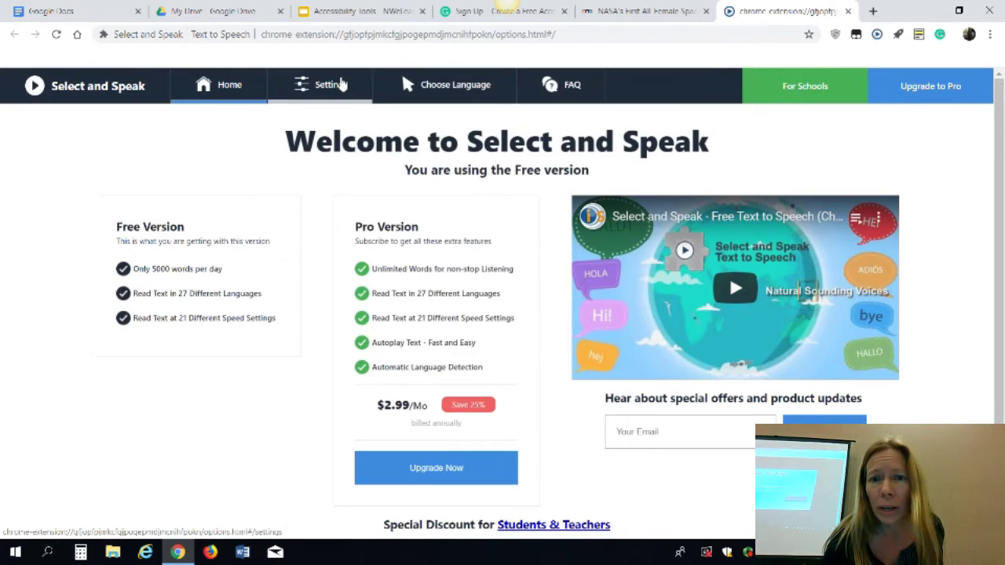
Move the Select and Speak speed slider above Normal toward Fast and close the settings tab
click(339, 84)
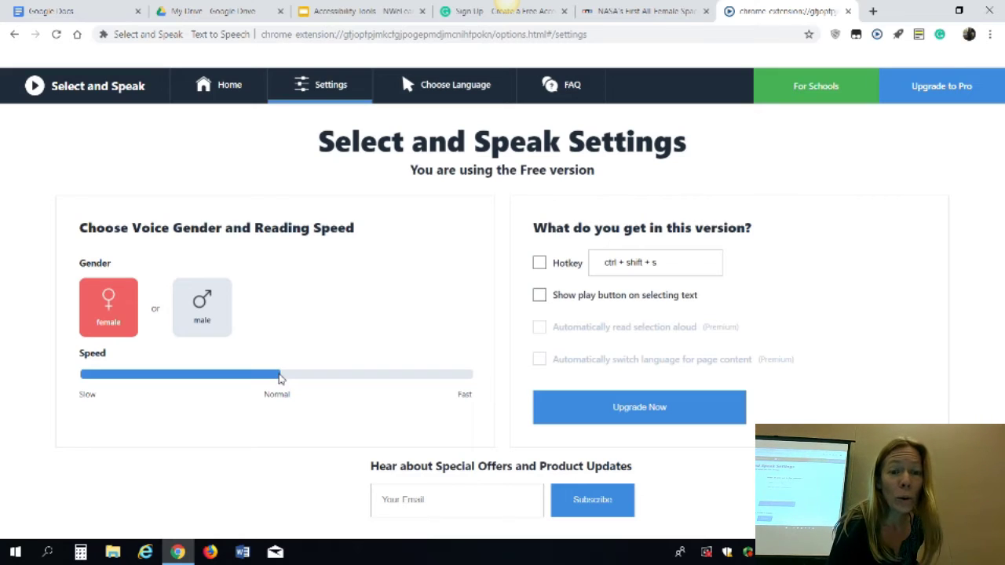
drag(281, 379, 328, 381)
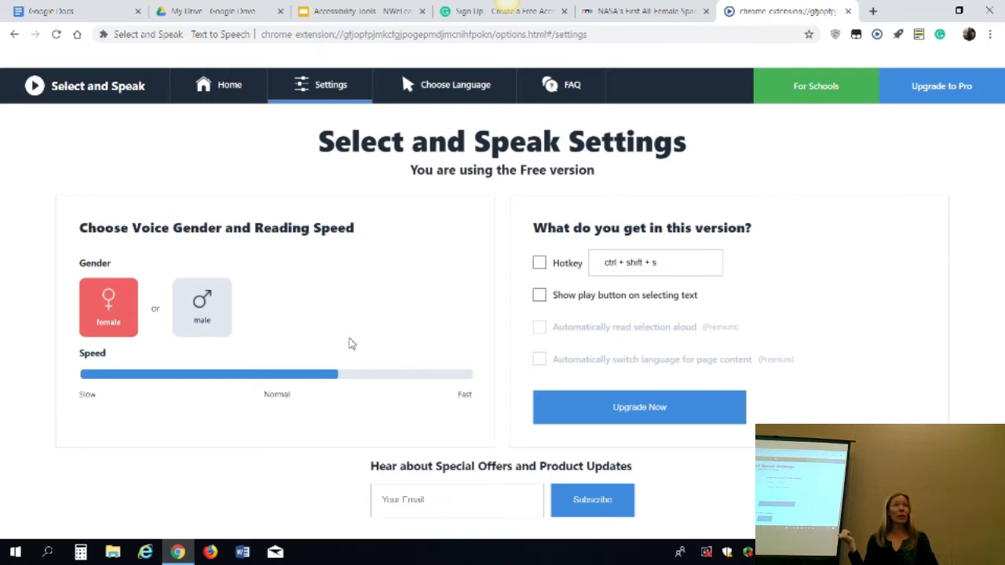
click(847, 12)
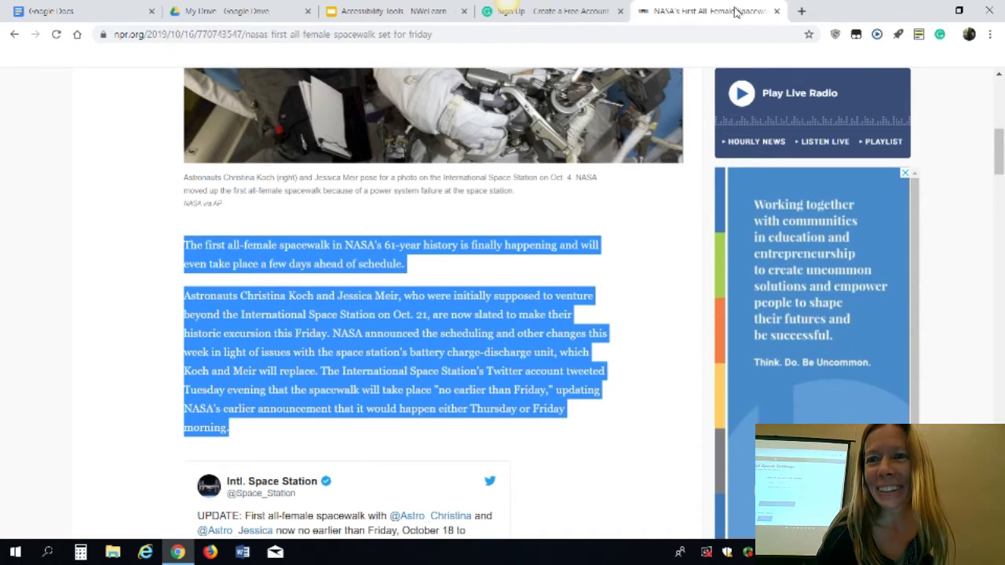
Deselect the highlighted text and launch Mercury Reader's clean view on the spacewalk article
click(616, 243)
scroll(619, 244, up, 6)
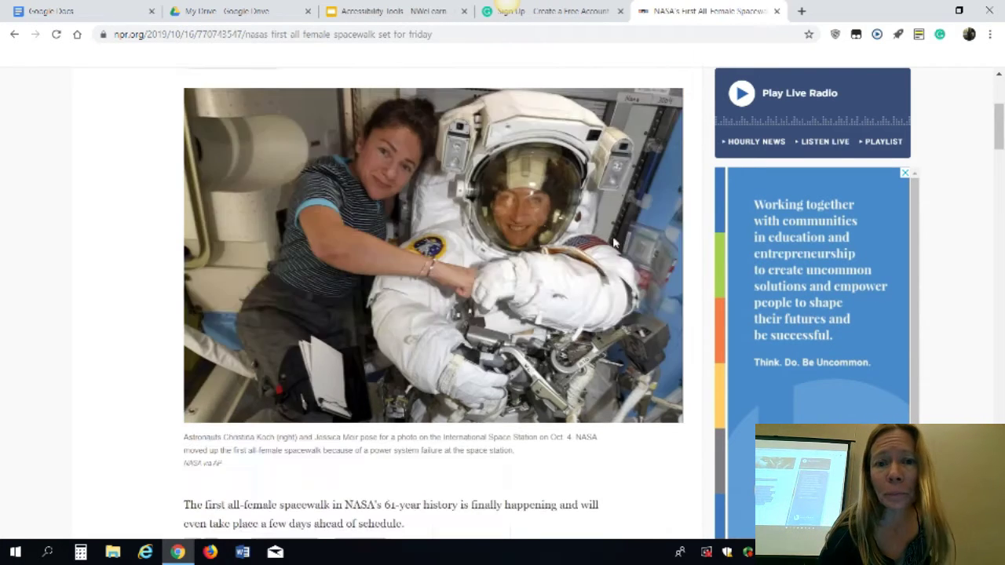
scroll(619, 243, down, 3)
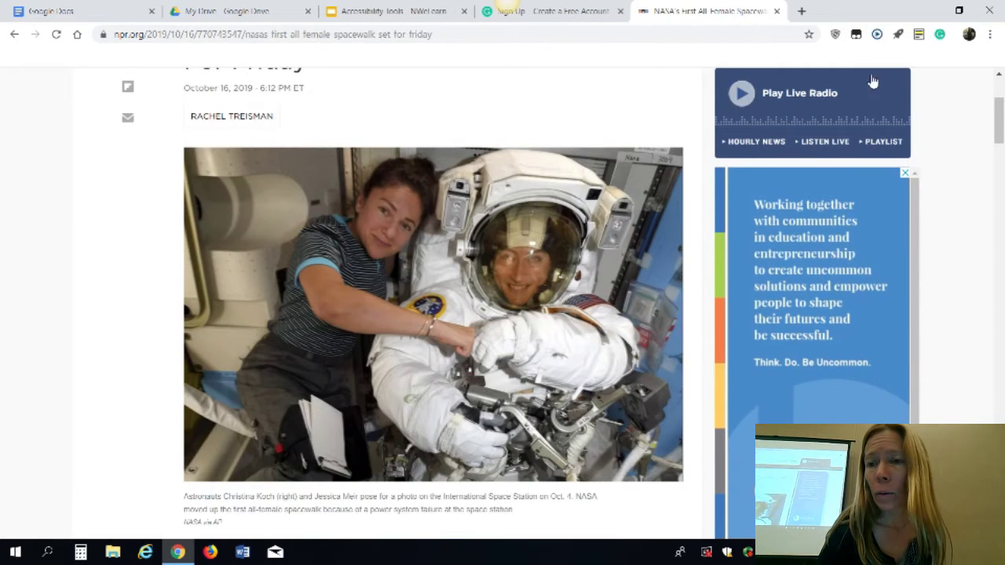
click(902, 39)
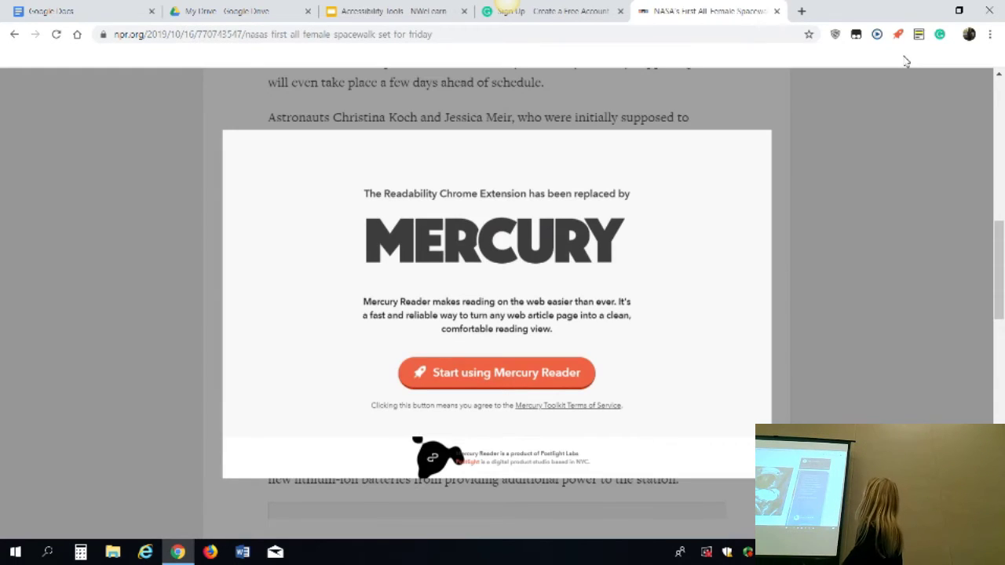
click(512, 380)
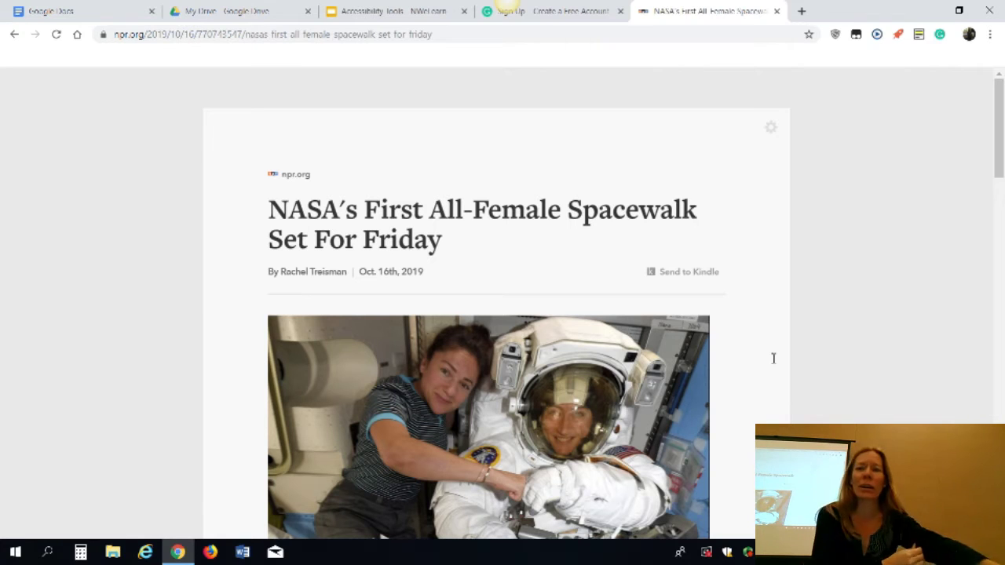
Set Mercury Reader to Dark theme, Sans font and Large text, then exit reader view
click(774, 134)
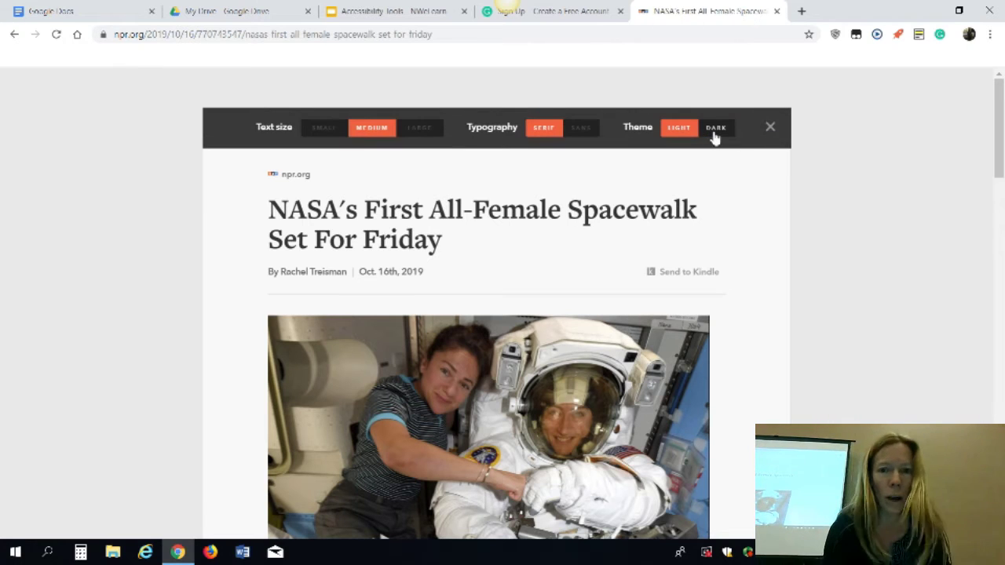
click(713, 135)
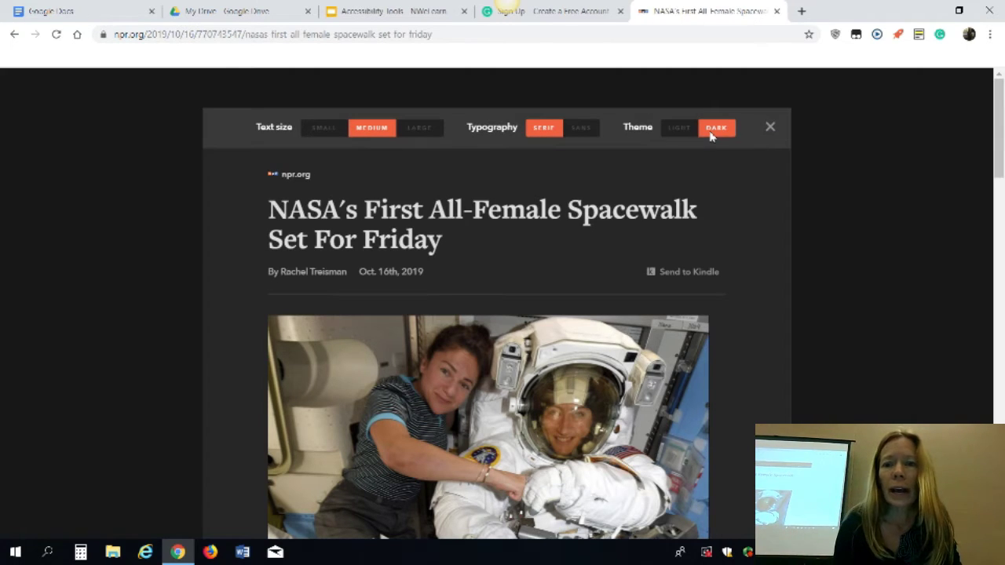
click(583, 137)
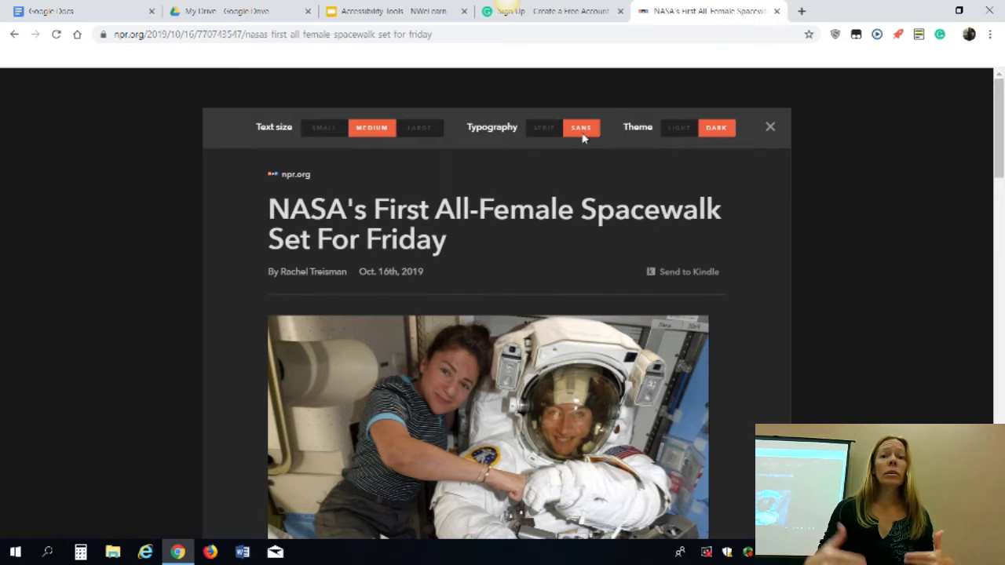
click(425, 128)
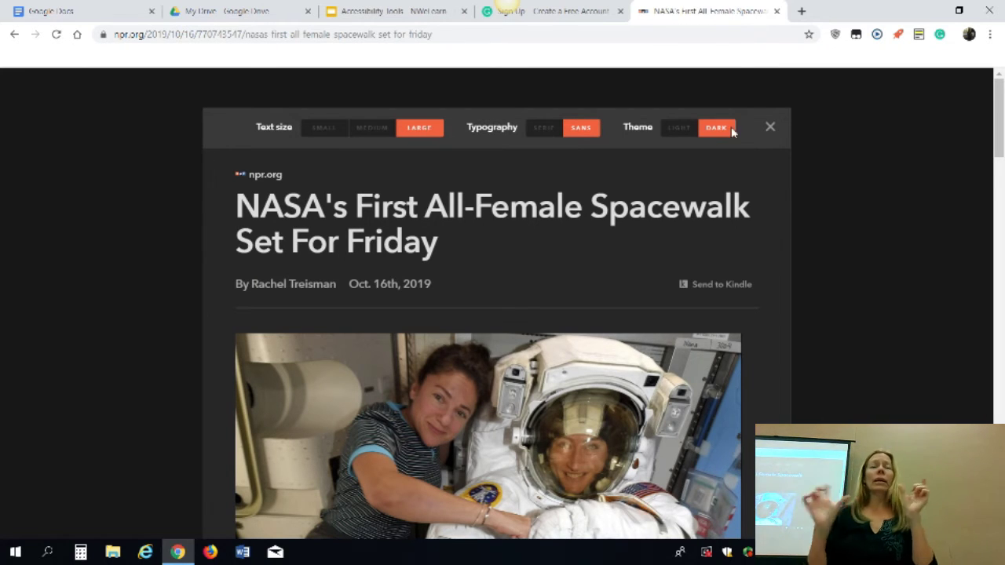
click(772, 128)
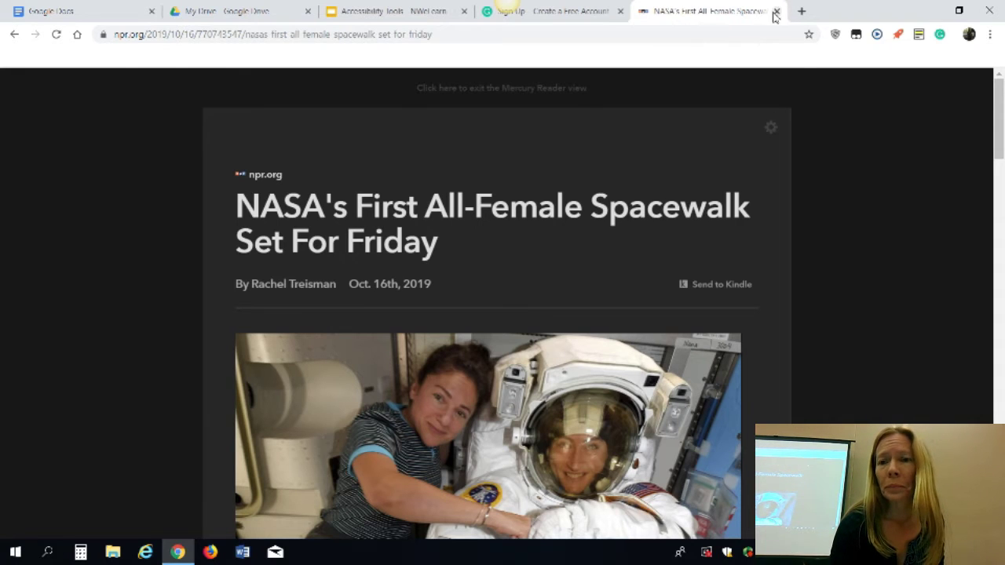
click(895, 40)
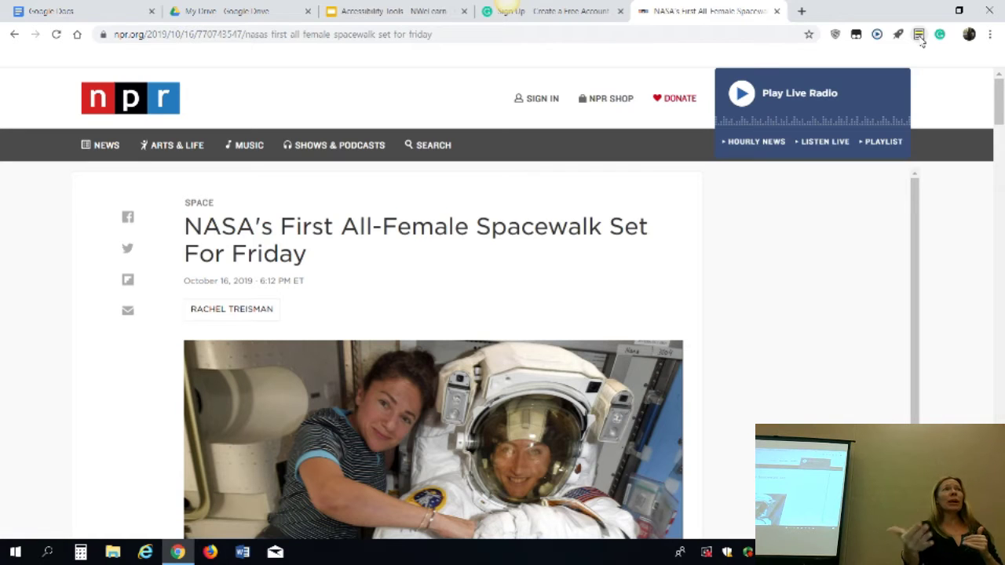
Change the Reading Ruler colour from yellow to bright green and close its popup
click(920, 37)
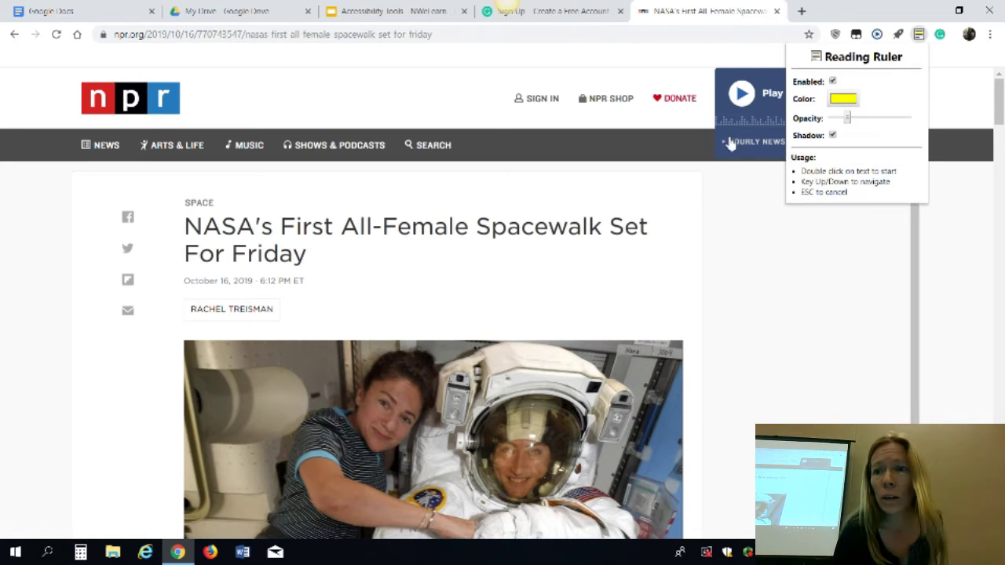
click(843, 99)
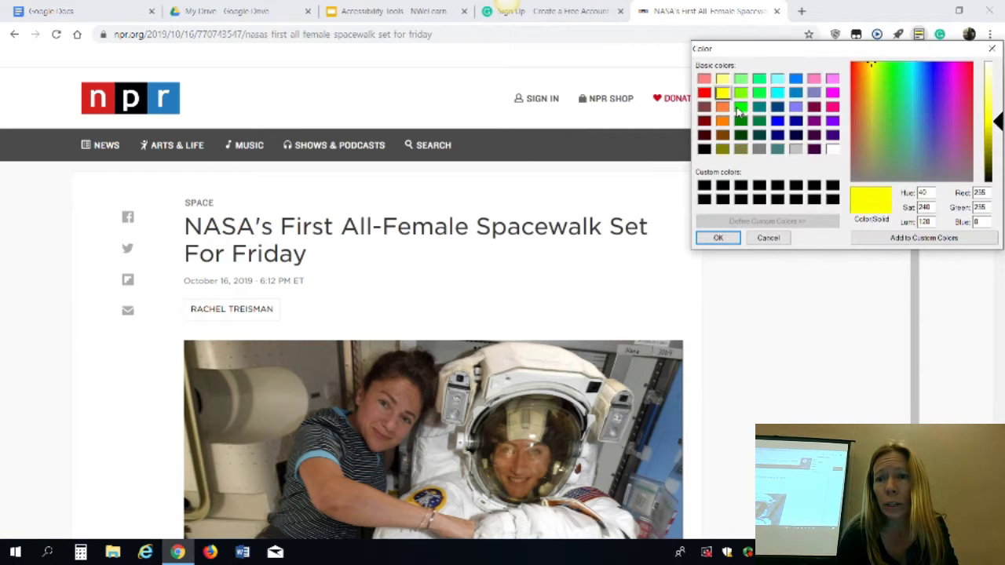
click(741, 107)
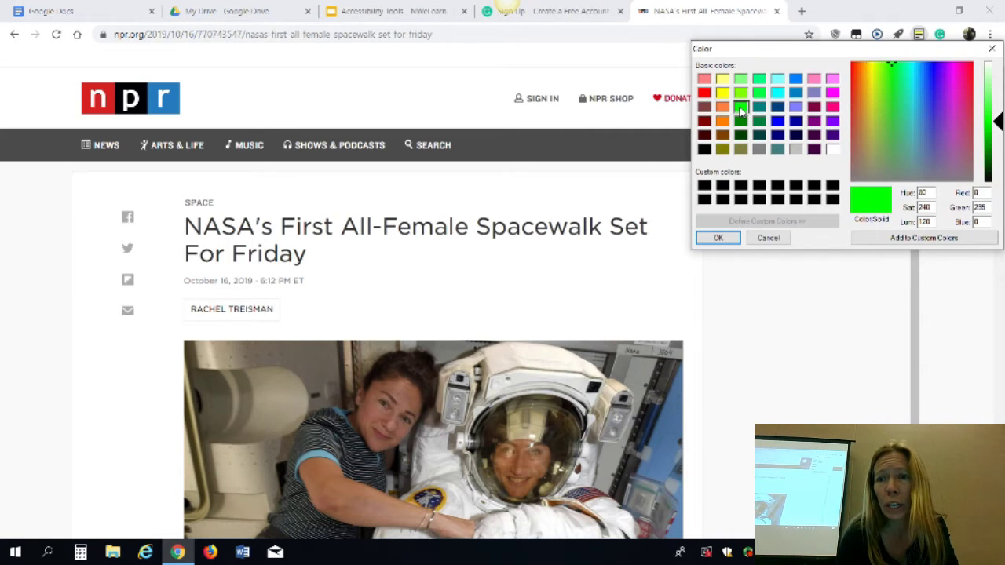
click(723, 239)
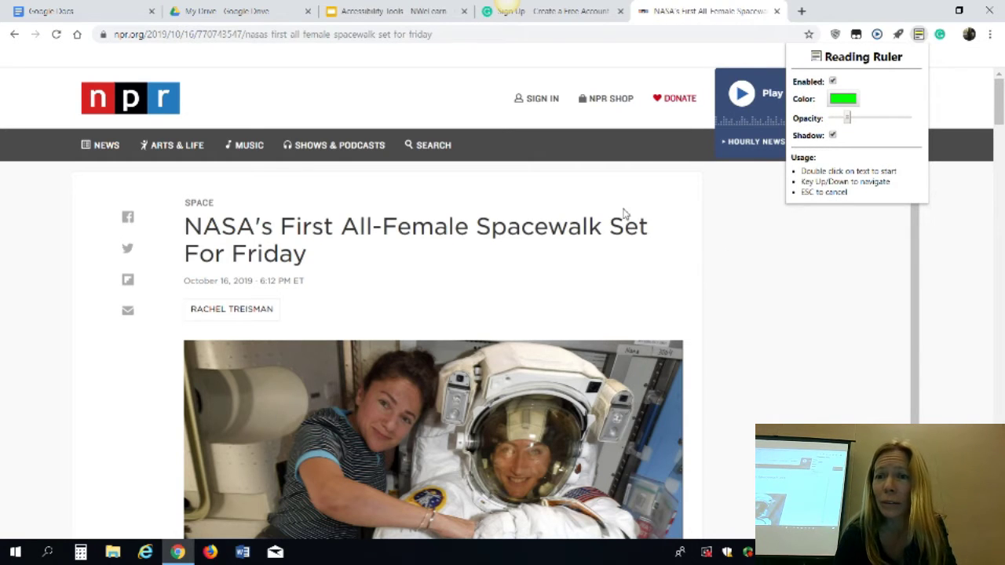
click(395, 272)
Try the green ruler on the article's body text, then close the NPR and Grammarly tabs
scroll(397, 272, down, 8)
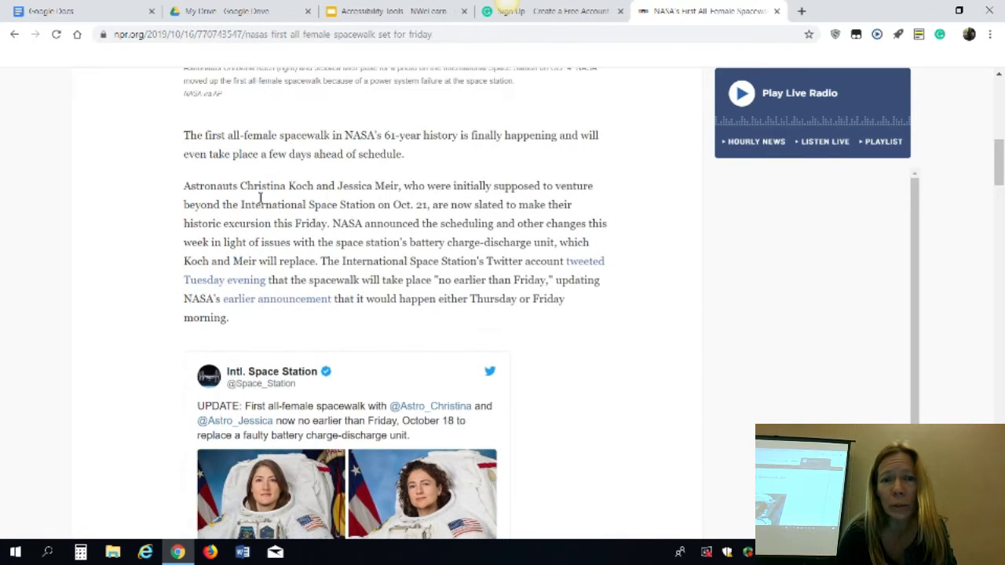
click(191, 141)
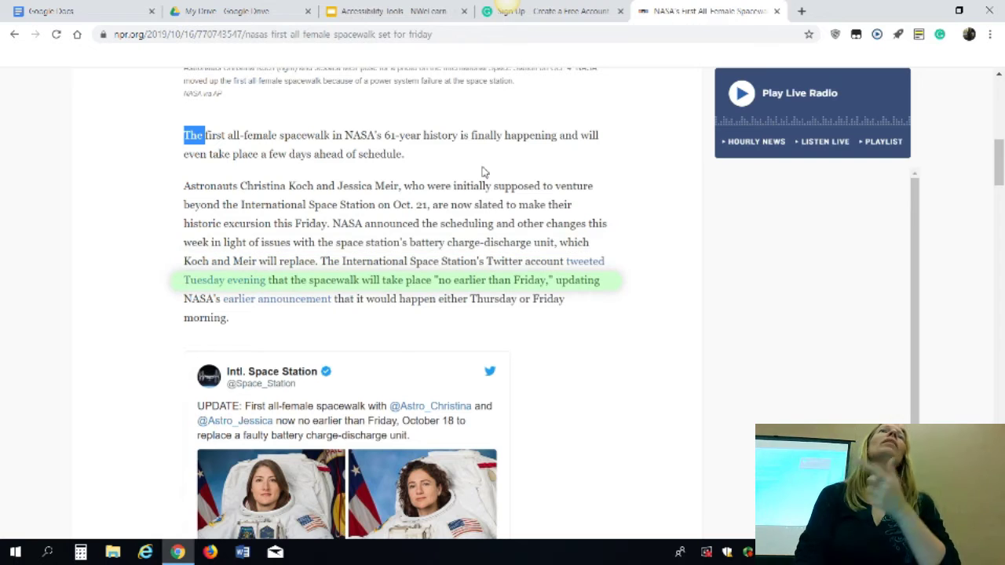
key(Home)
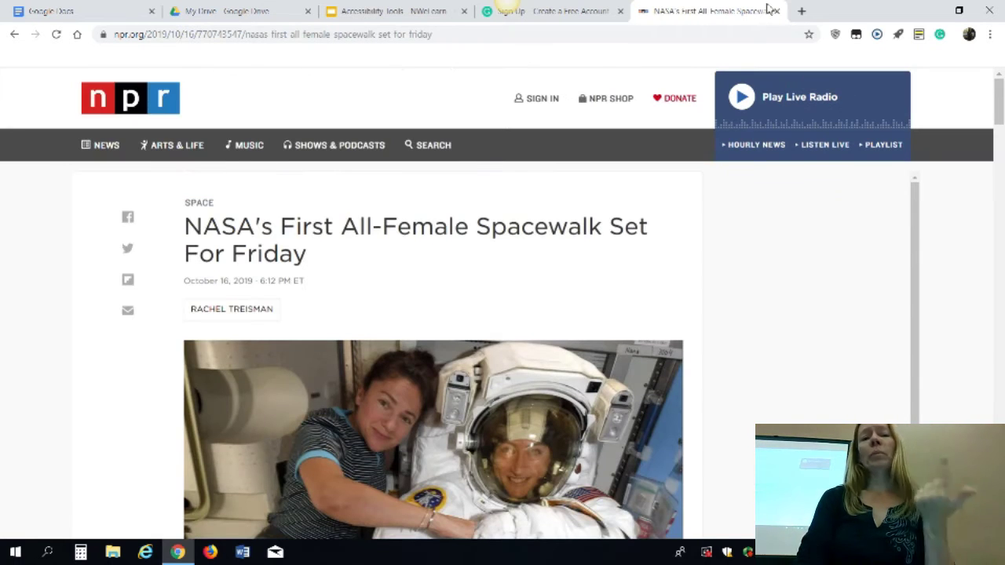
click(776, 11)
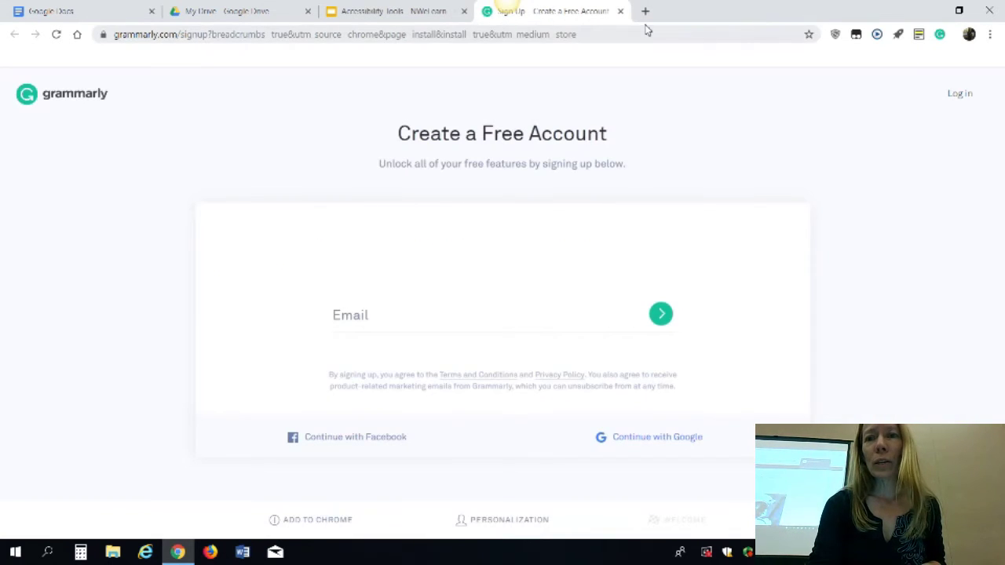
click(620, 11)
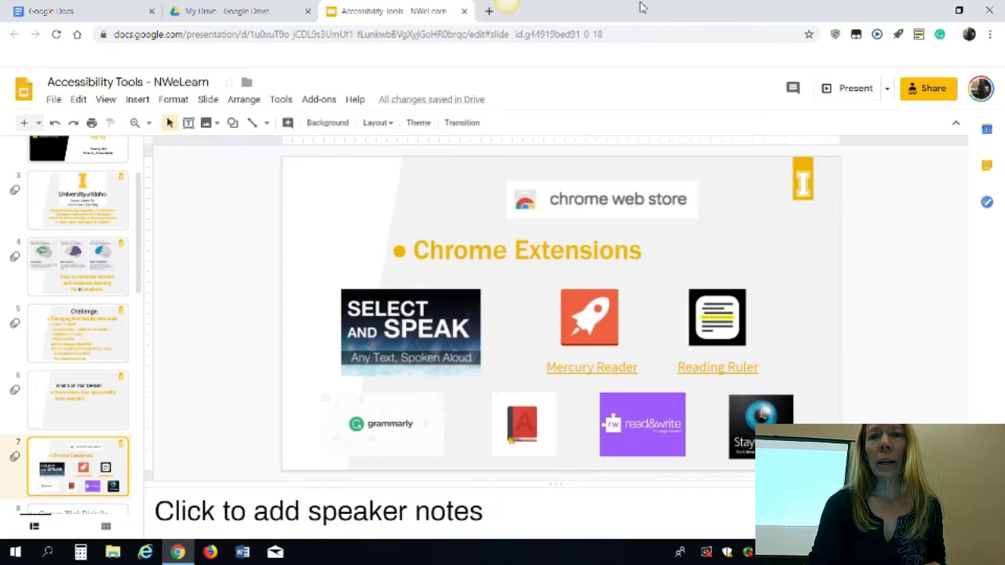
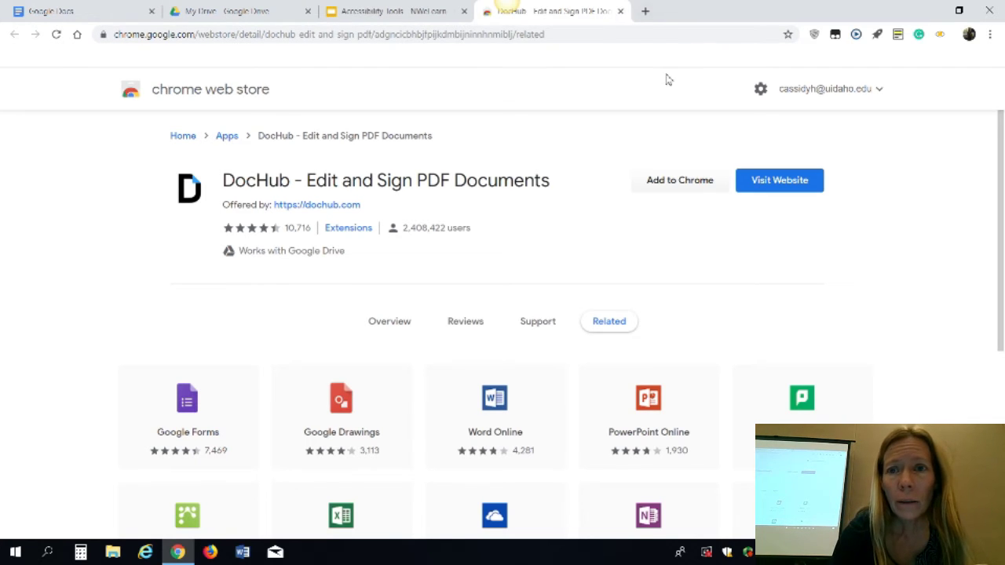
Open the DocHub website in a new tab and close the Chrome Web Store listing
click(762, 187)
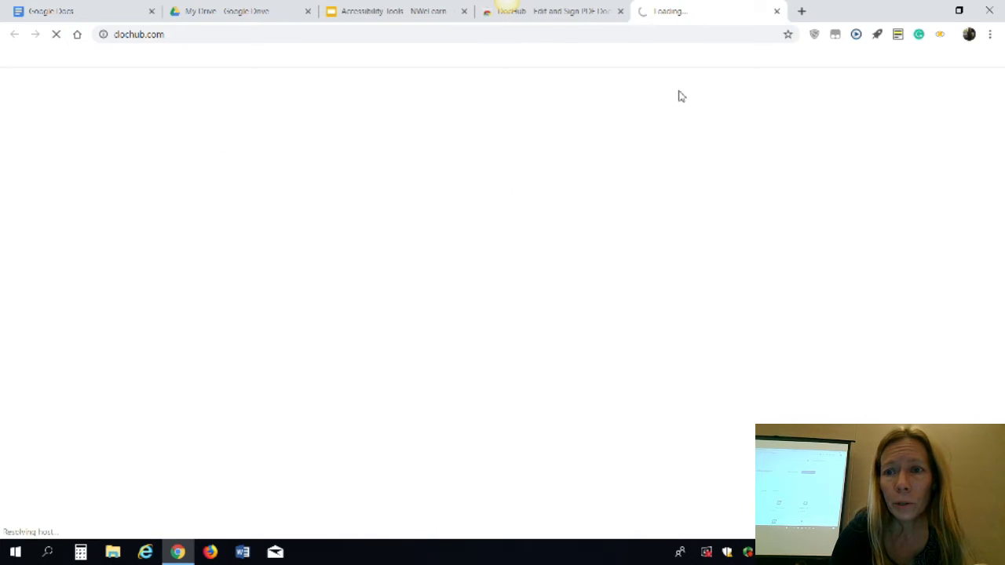
click(601, 16)
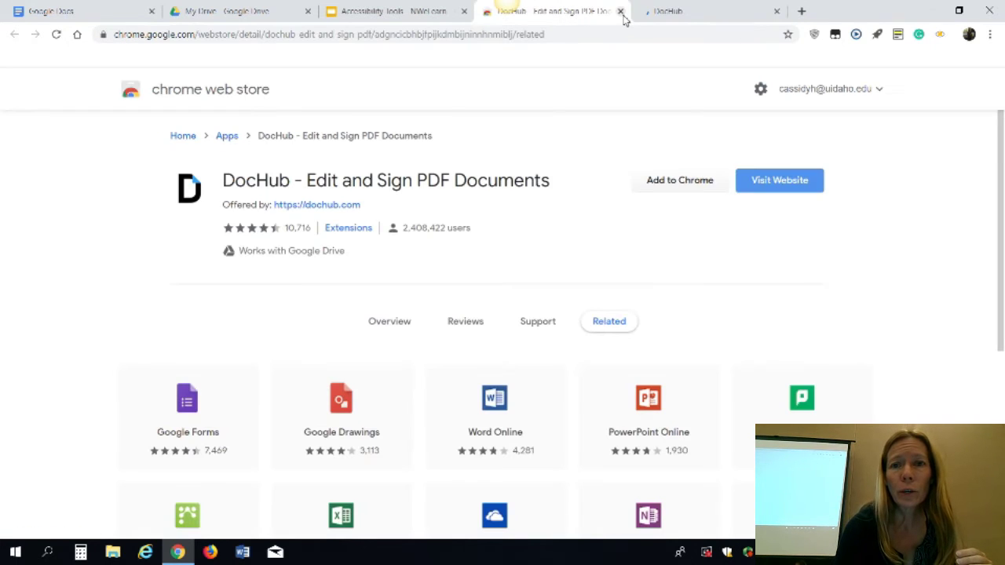
click(620, 11)
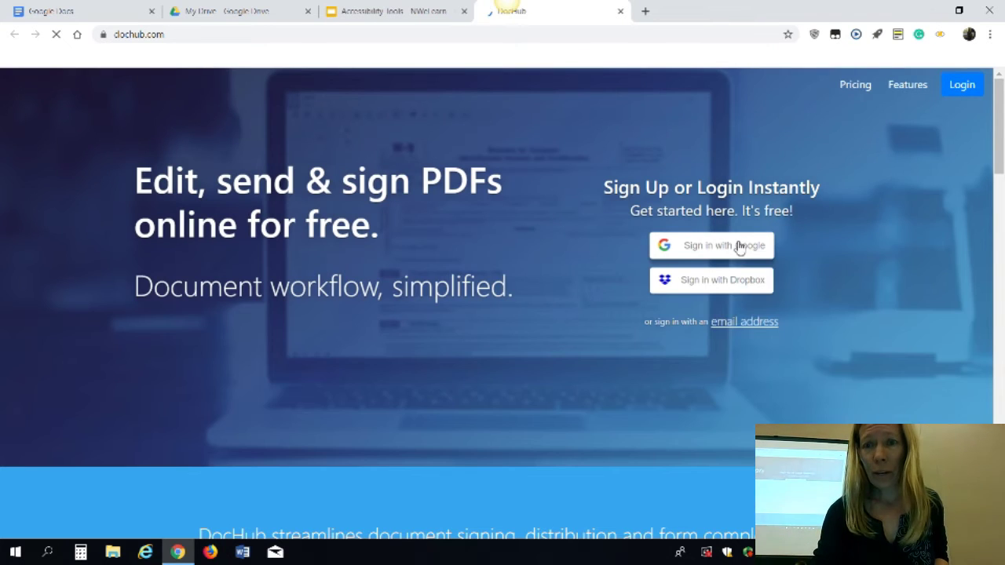
Sign in to DocHub with a Google account and open robokind.pdf from the Dashboard
click(739, 247)
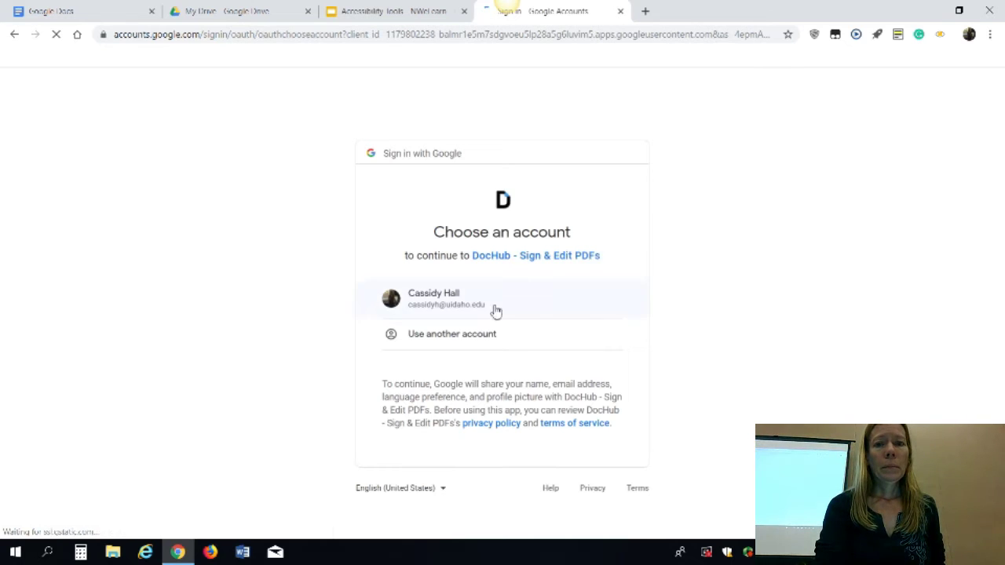
click(495, 310)
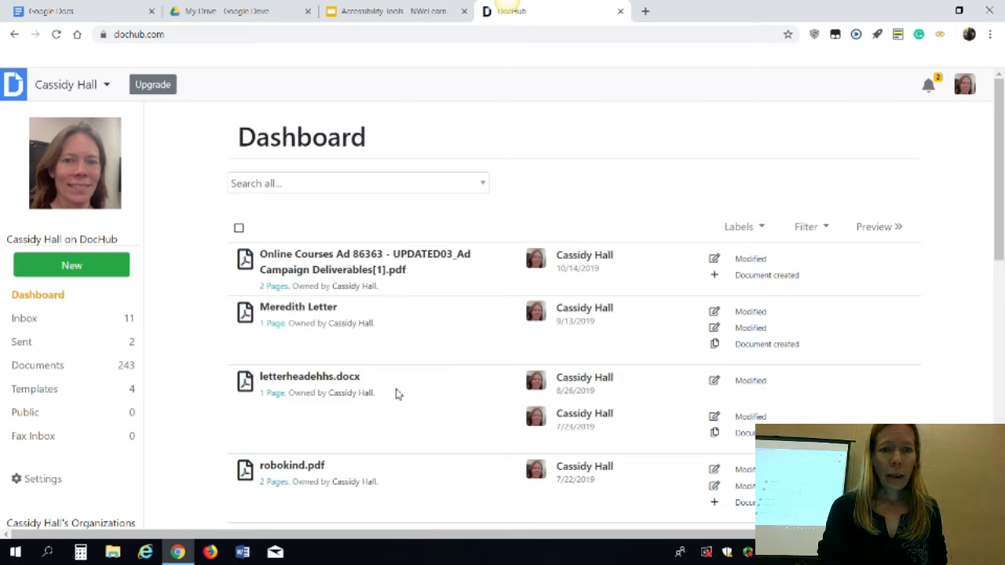
click(314, 469)
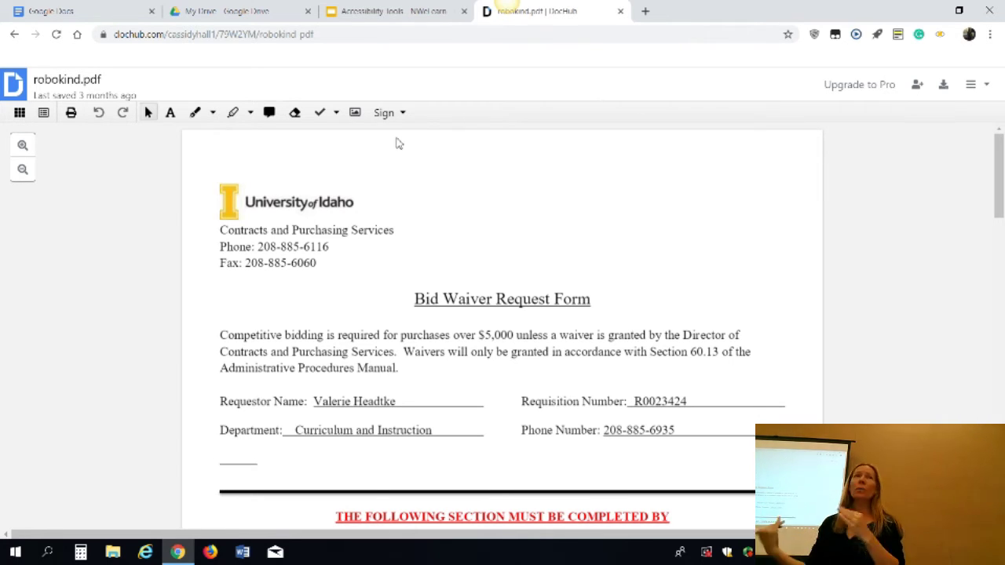
Place a blank text box above the University of Idaho header on page 1 of robokind.pdf
click(172, 113)
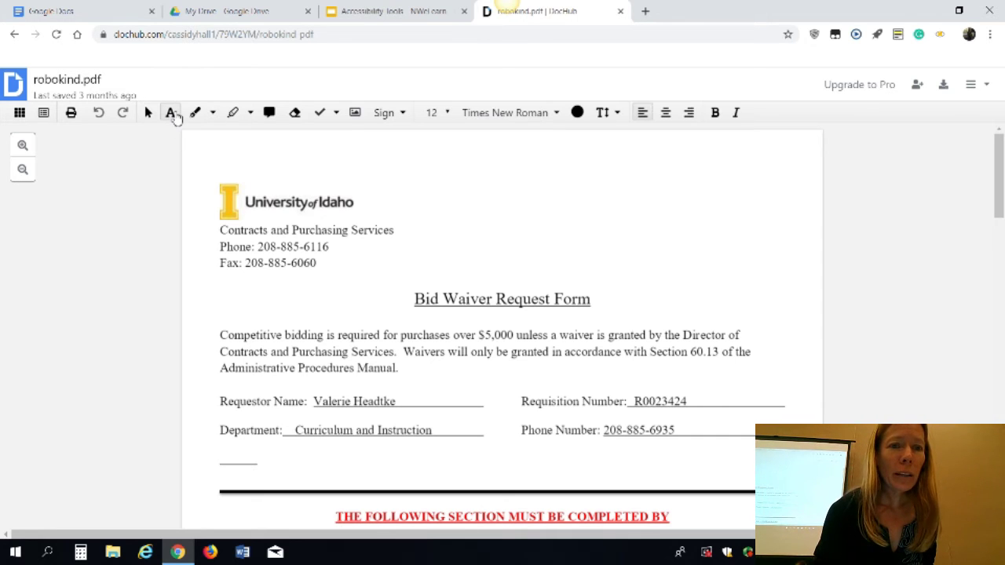
click(485, 182)
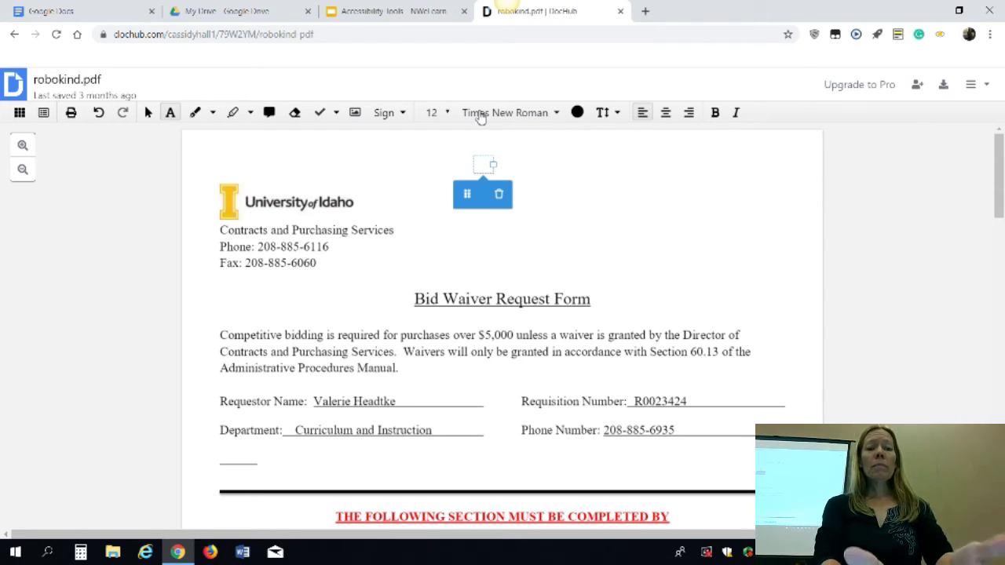
click(444, 163)
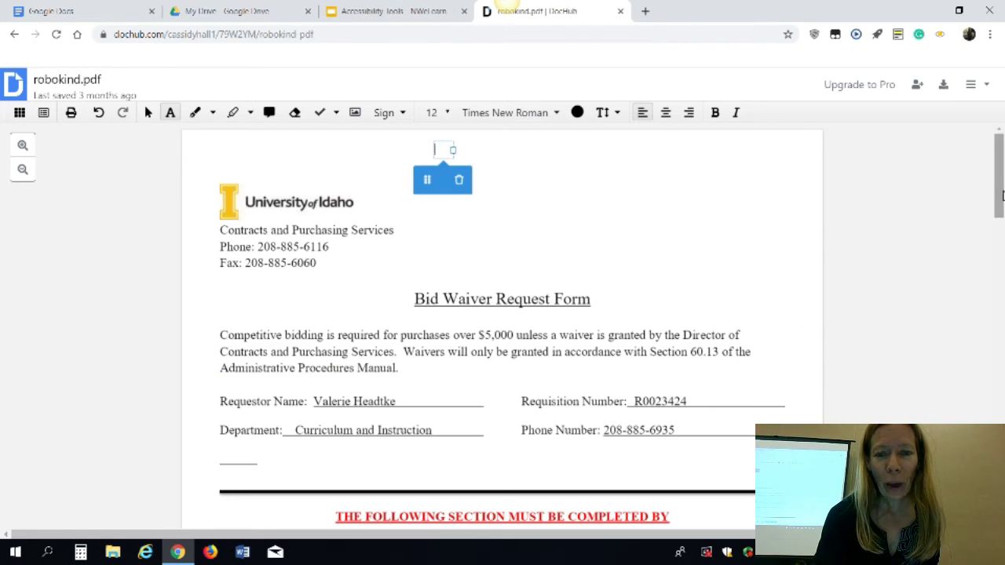
drag(999, 199, 994, 454)
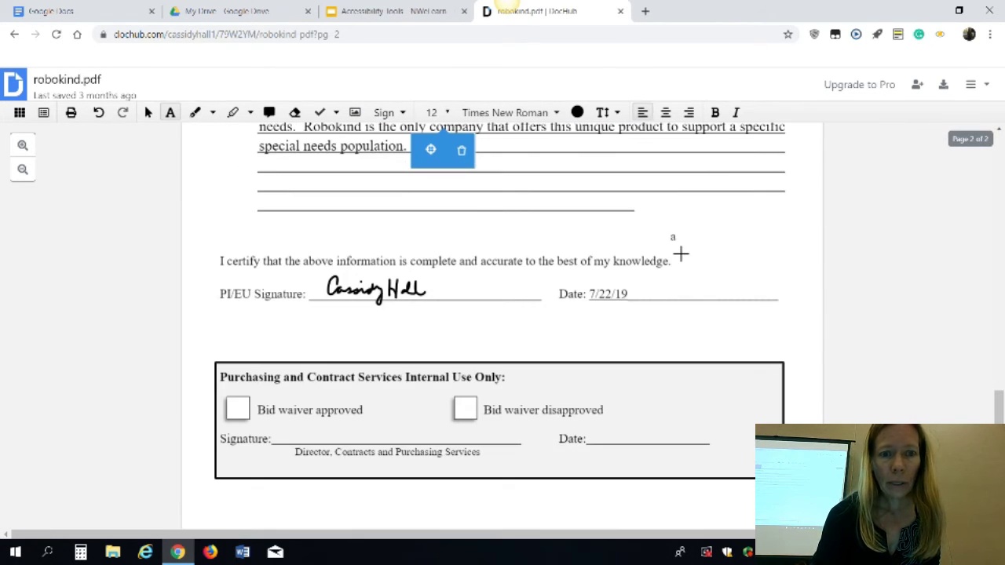
From Sign > Create your signature, text a signature-drawing link to a phone number
click(401, 118)
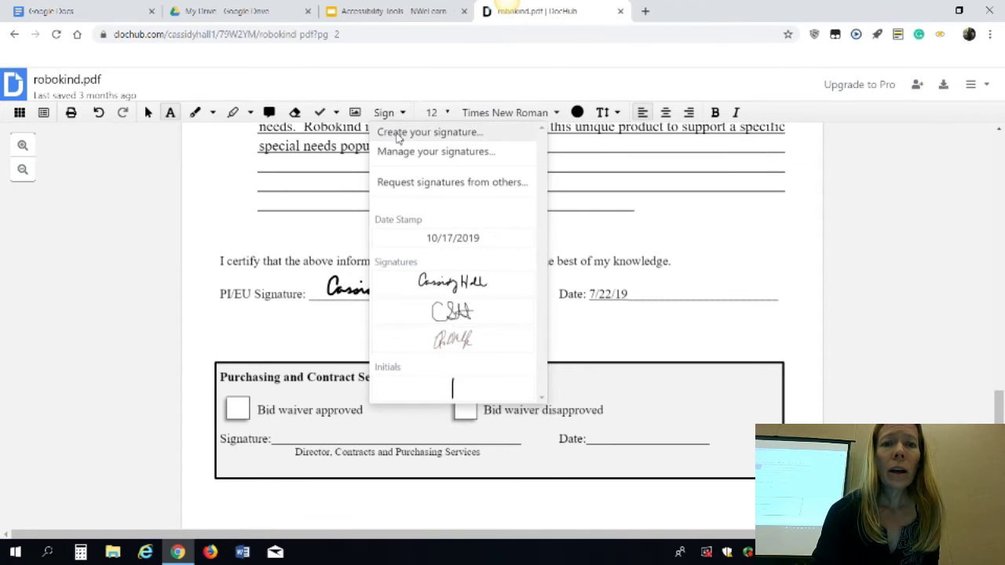
click(399, 134)
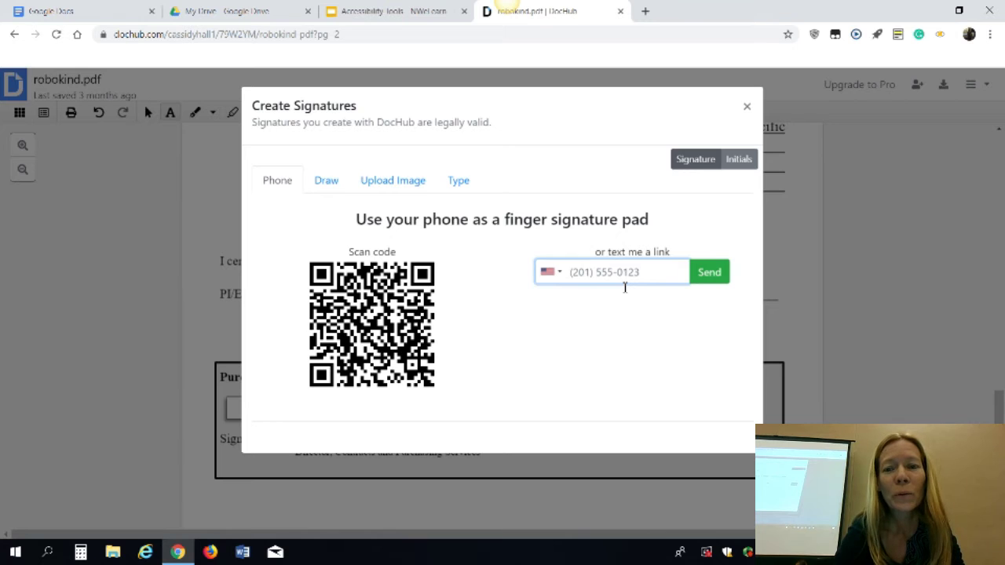
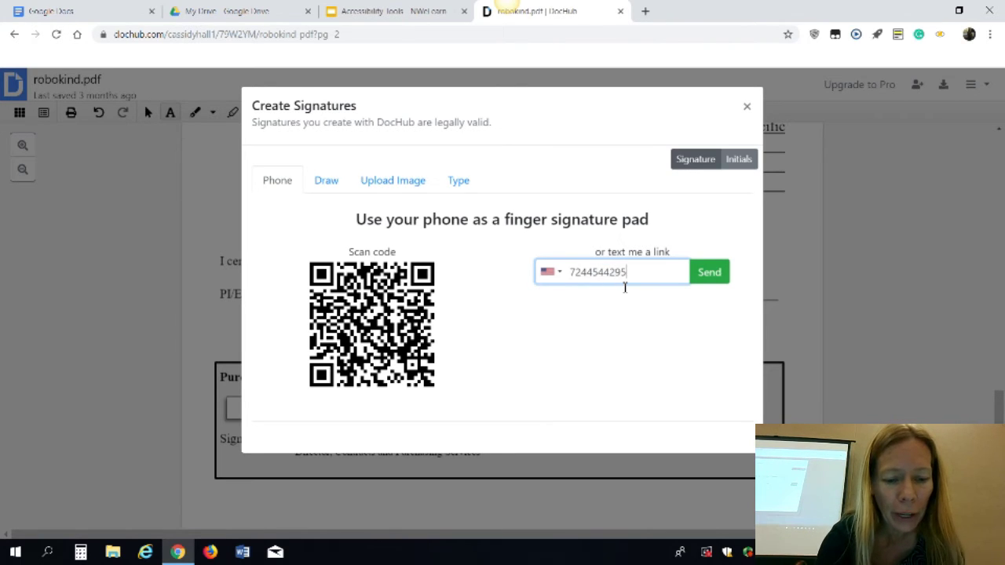
key(Return)
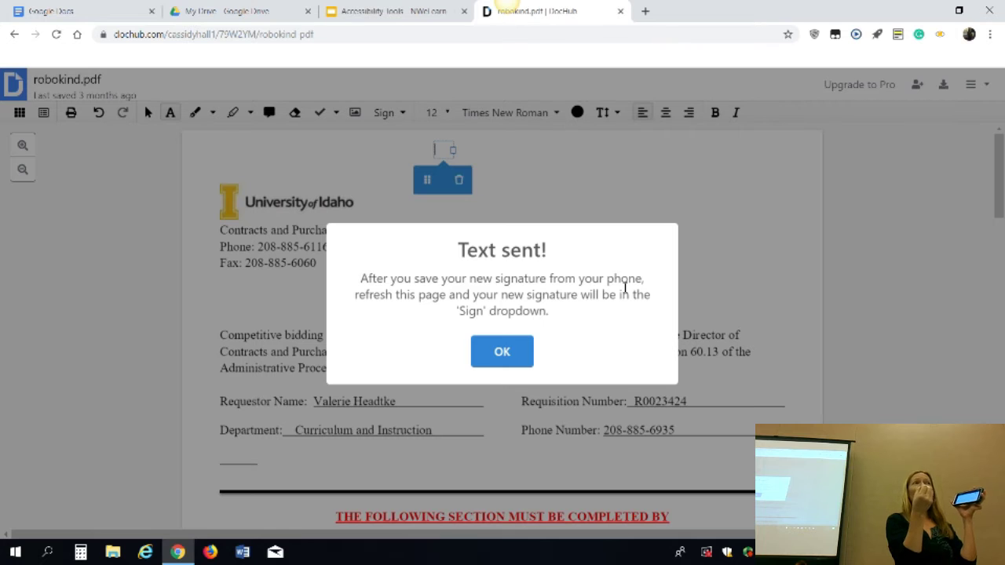
Dismiss the 'Text sent!' confirmation and pick up the first saved signature from the Sign menu
click(517, 365)
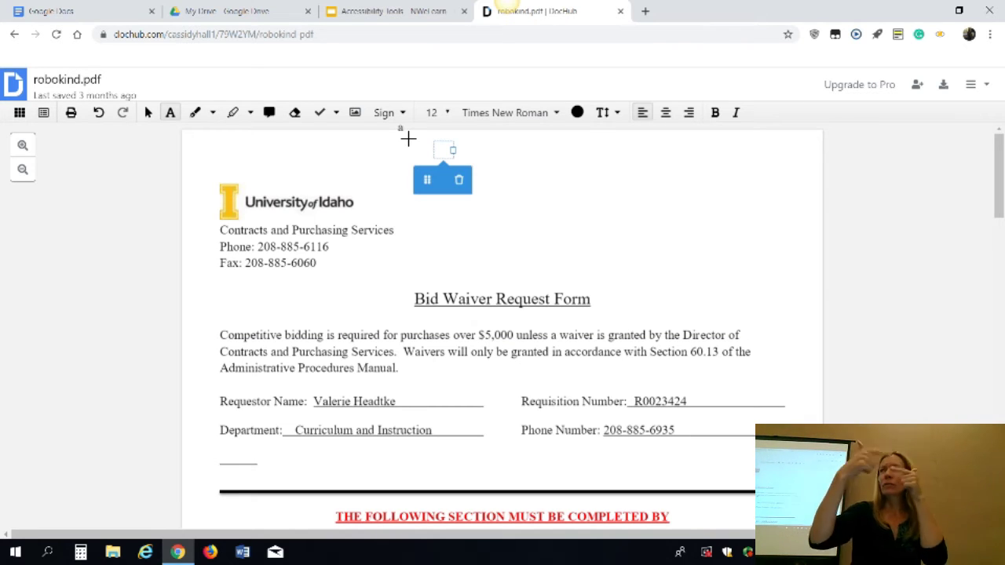
click(410, 115)
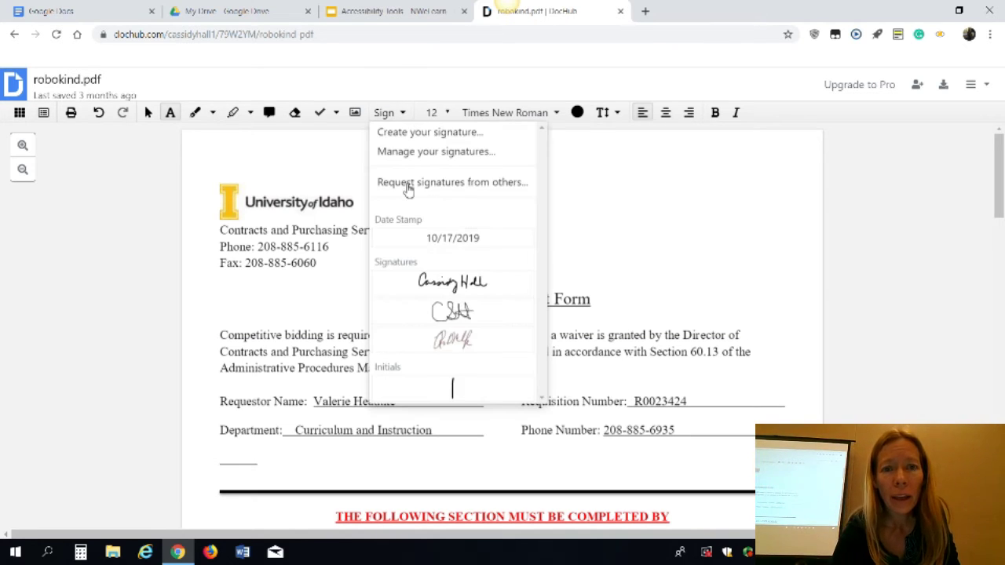
click(409, 291)
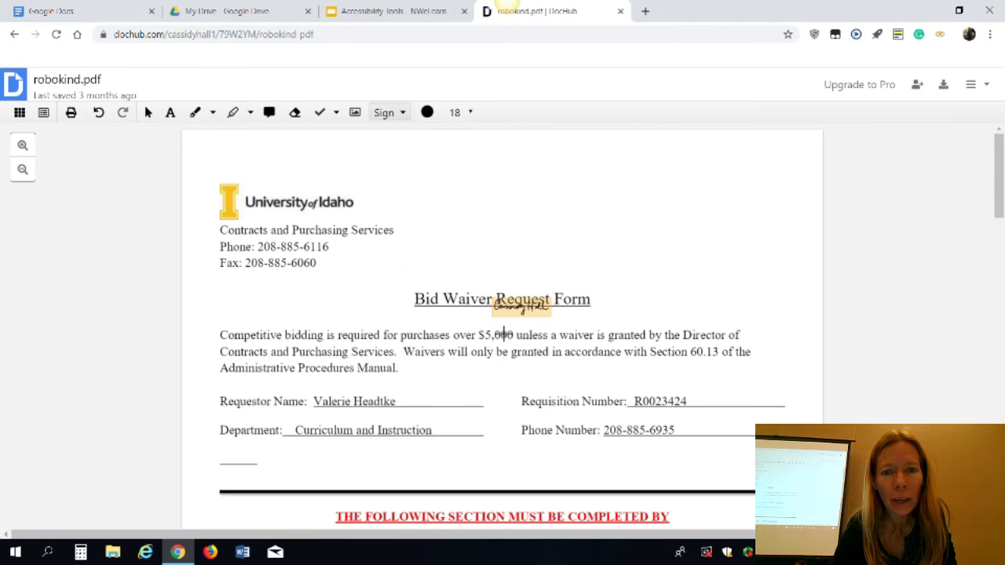
scroll(505, 343, down, 10)
scroll(505, 343, down, 4)
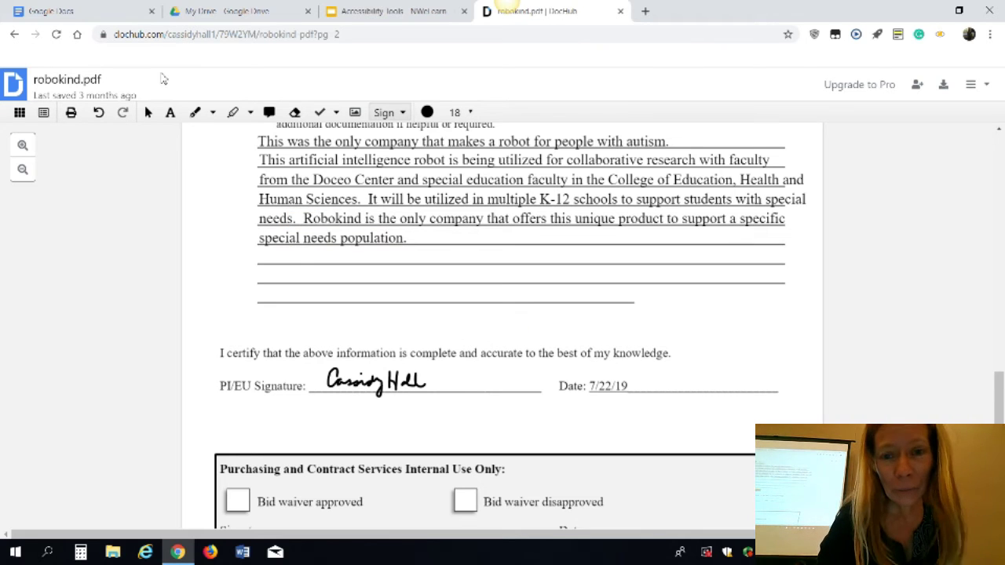
scroll(330, 188, up, 15)
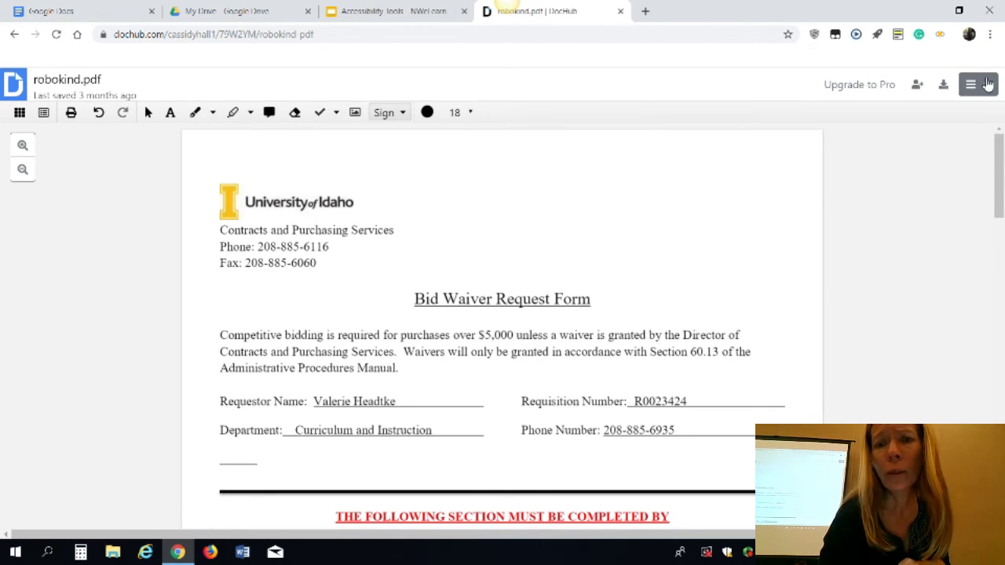
click(988, 85)
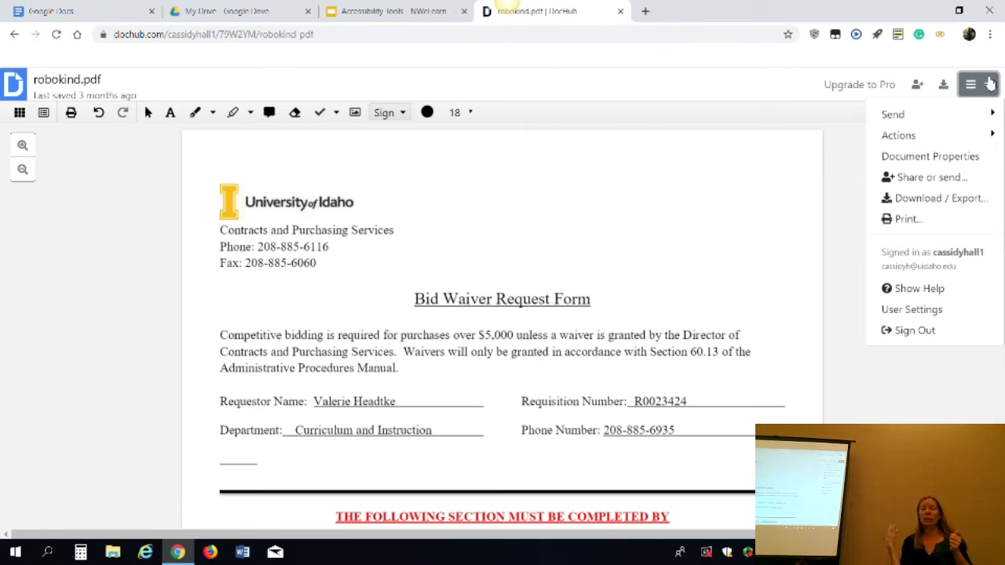
click(760, 90)
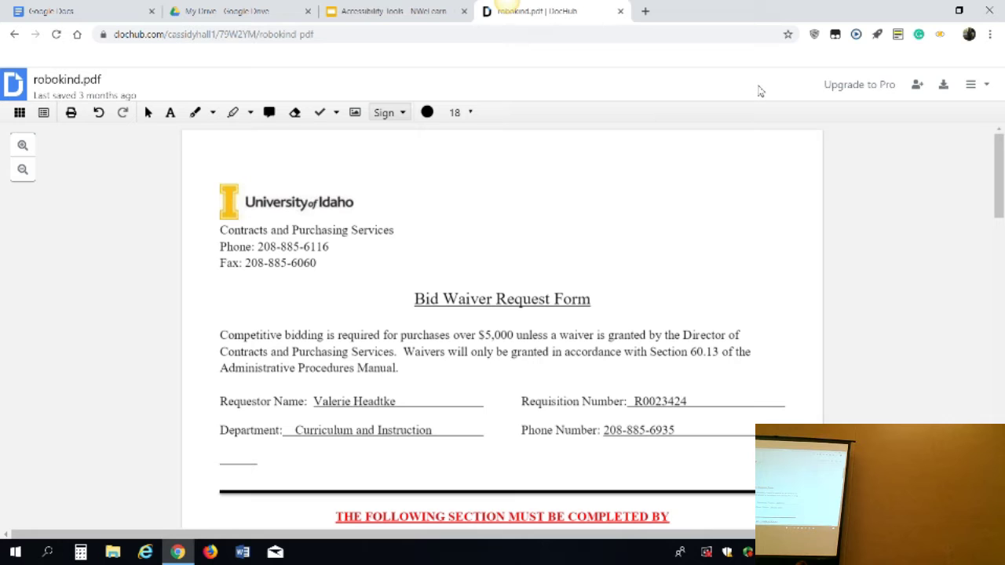
Close the DocHub tab and advance the Accessibility Tools slides to the Rewordify slide
click(620, 11)
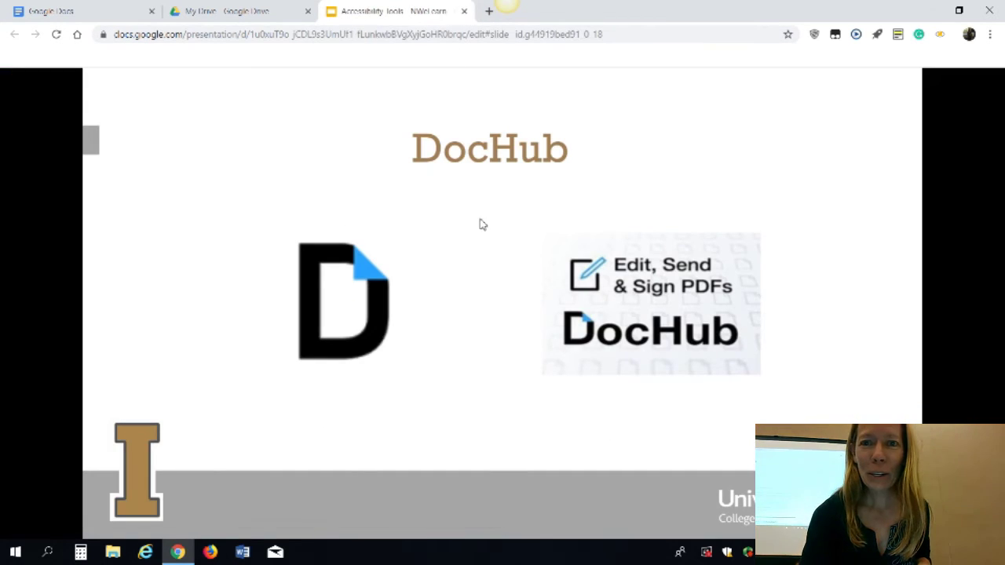
click(534, 235)
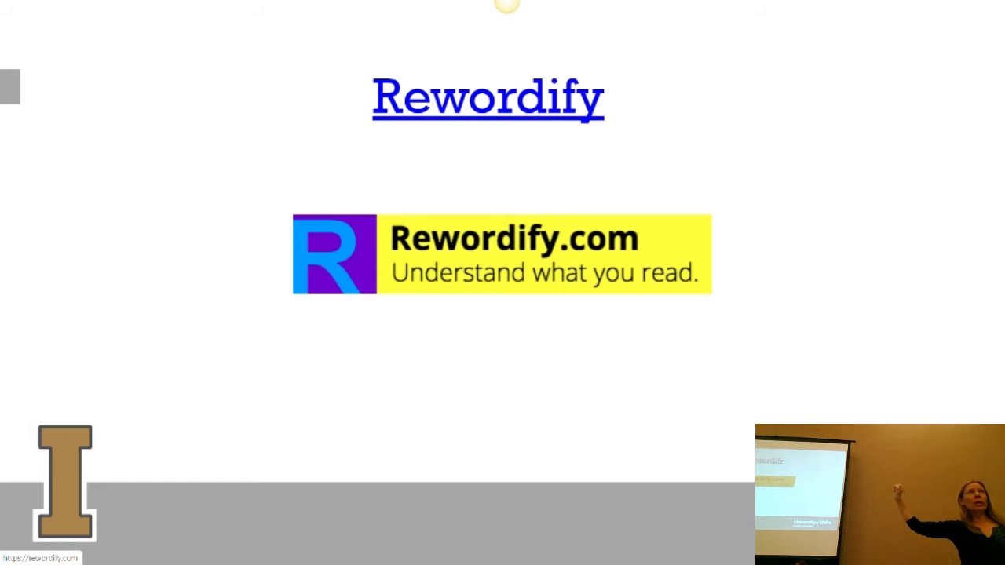
Open Rewordify.com from the slide, then find NPR's all-female spacewalk article in a new tab
click(495, 267)
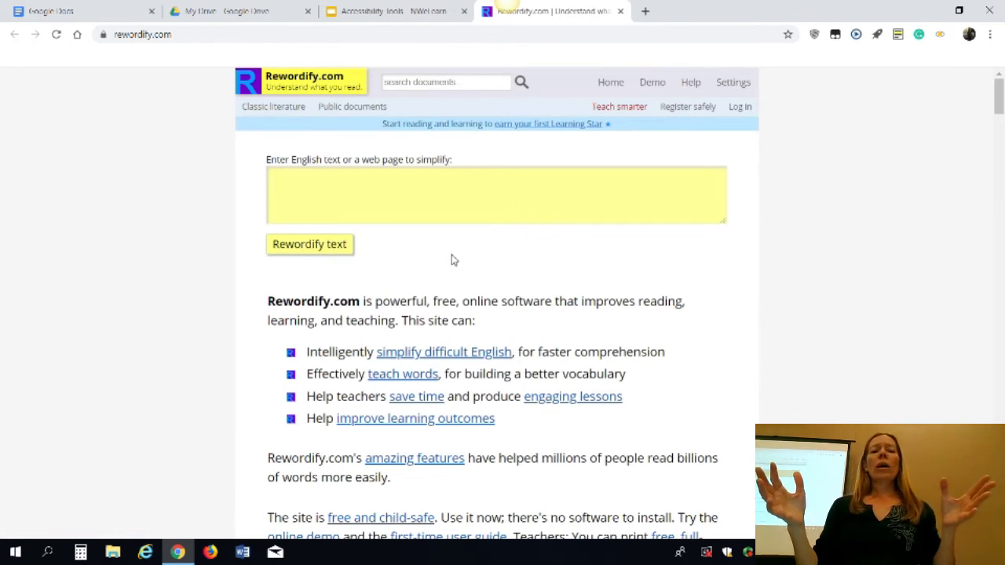
click(645, 11)
text(npr)
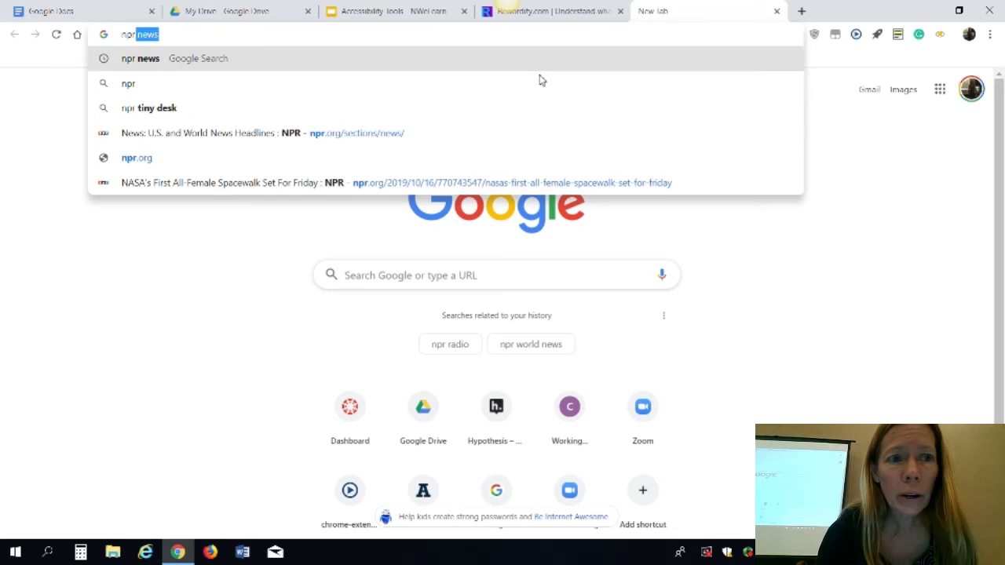
click(487, 182)
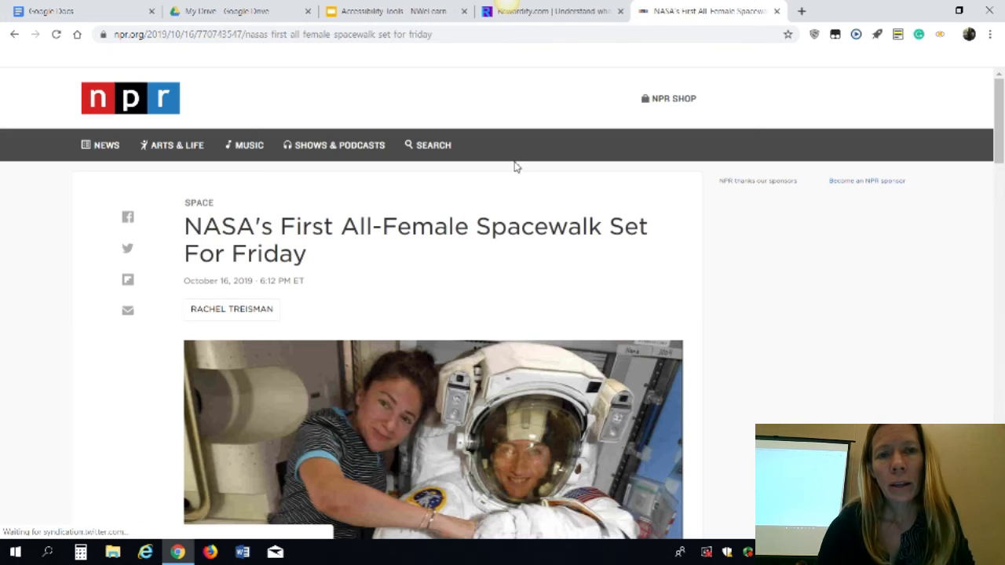
Paste the NPR article's web address into Rewordify's 'Enter English text or a web page' box
click(581, 37)
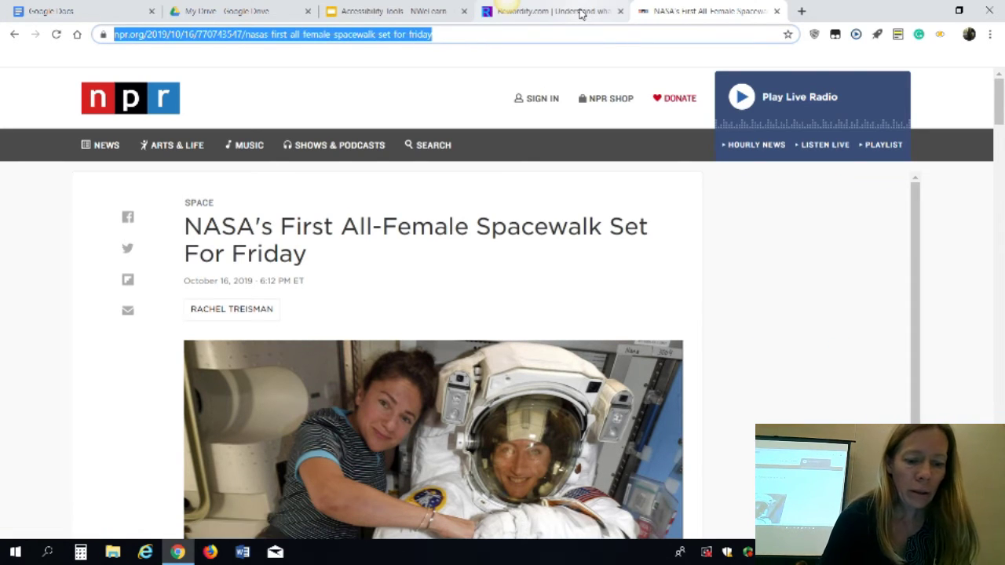
click(582, 14)
click(465, 181)
key(ctrl+v)
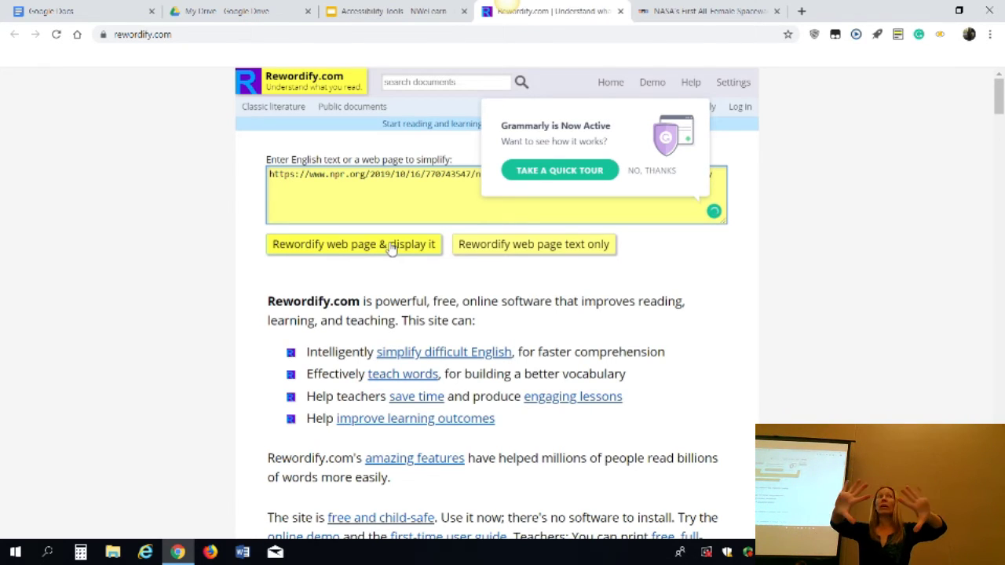
Rewordify the NPR spacewalk web page and browse its highlighted simpler wordings
click(372, 247)
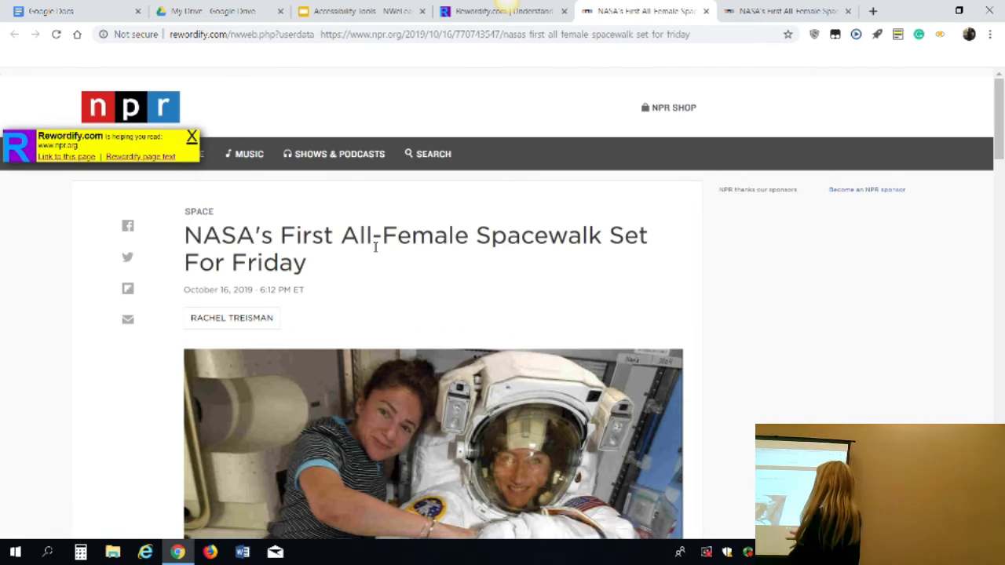
scroll(375, 247, down, 2)
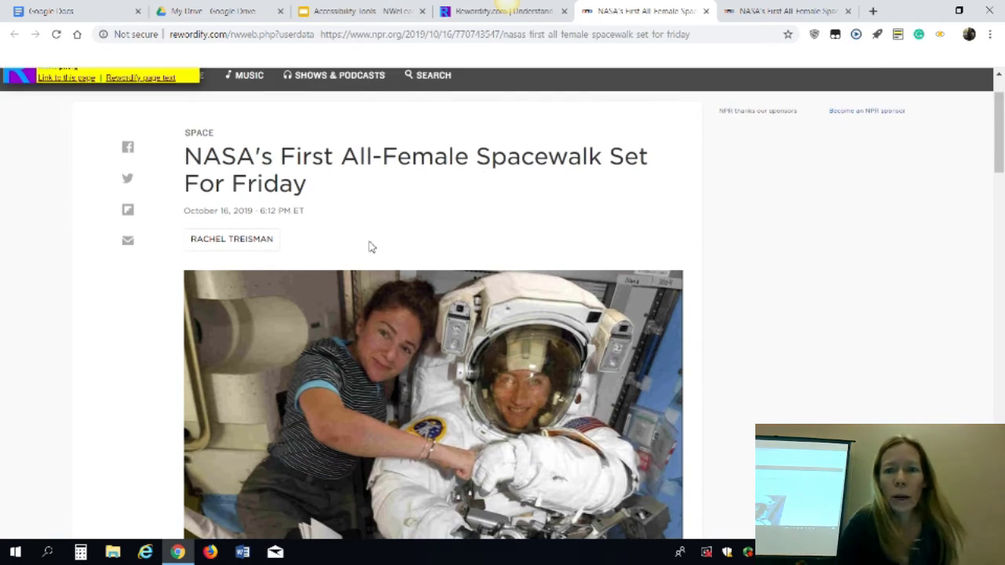
scroll(370, 247, down, 10)
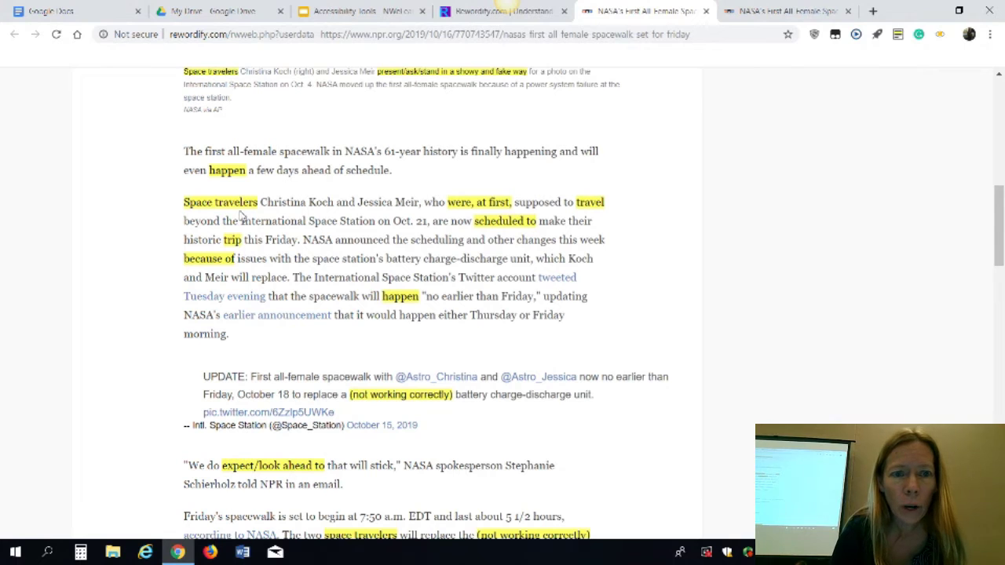
mouse_move(246, 210)
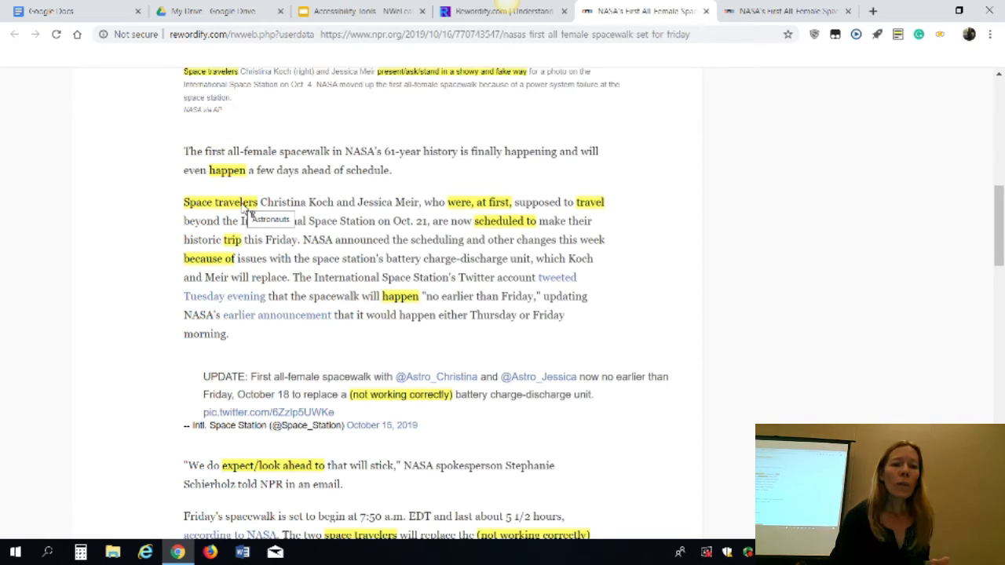
drag(240, 203, 339, 279)
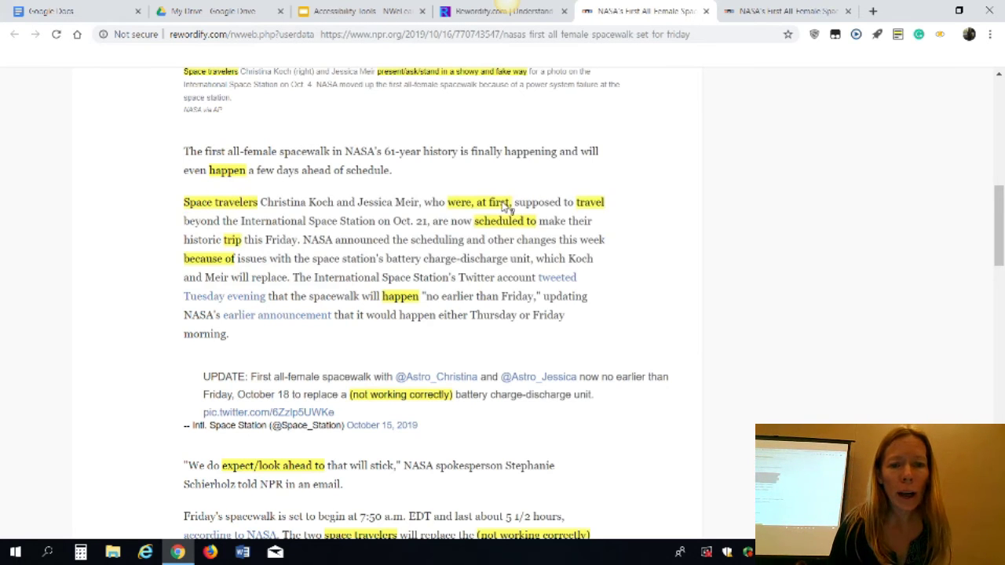
mouse_move(491, 206)
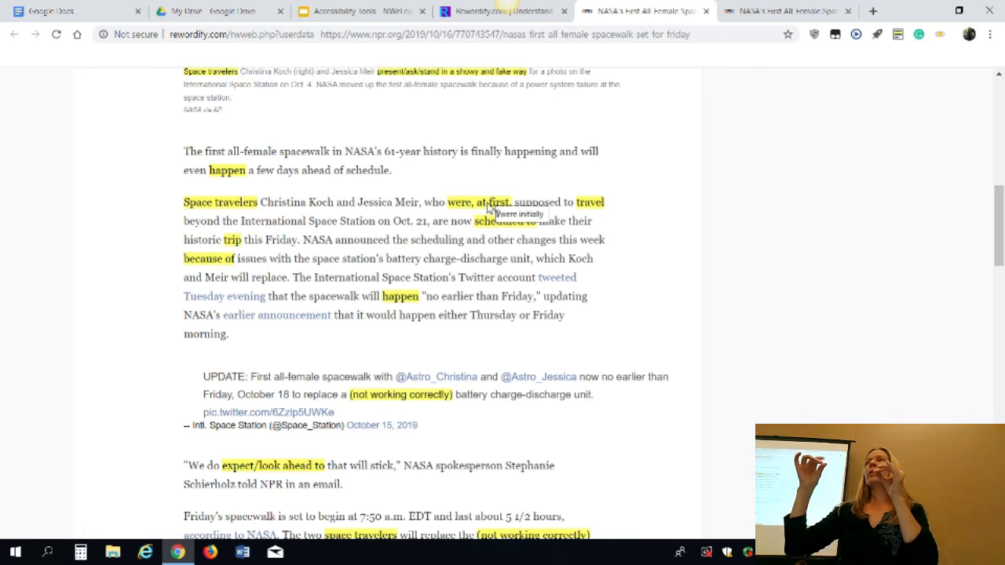
key(F5)
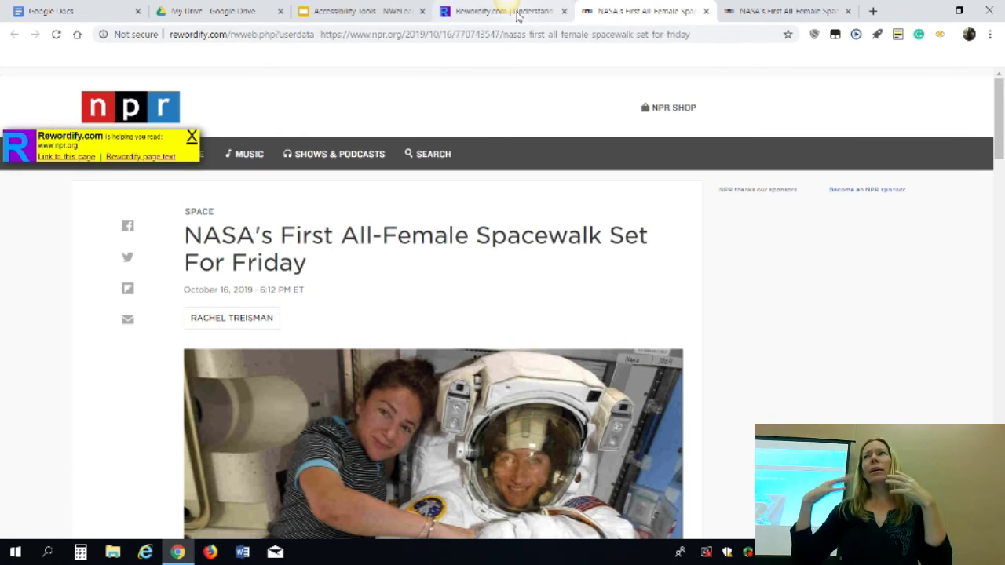
Rewordify the NPR article's text only, which reports 34 hard words
click(514, 12)
click(406, 204)
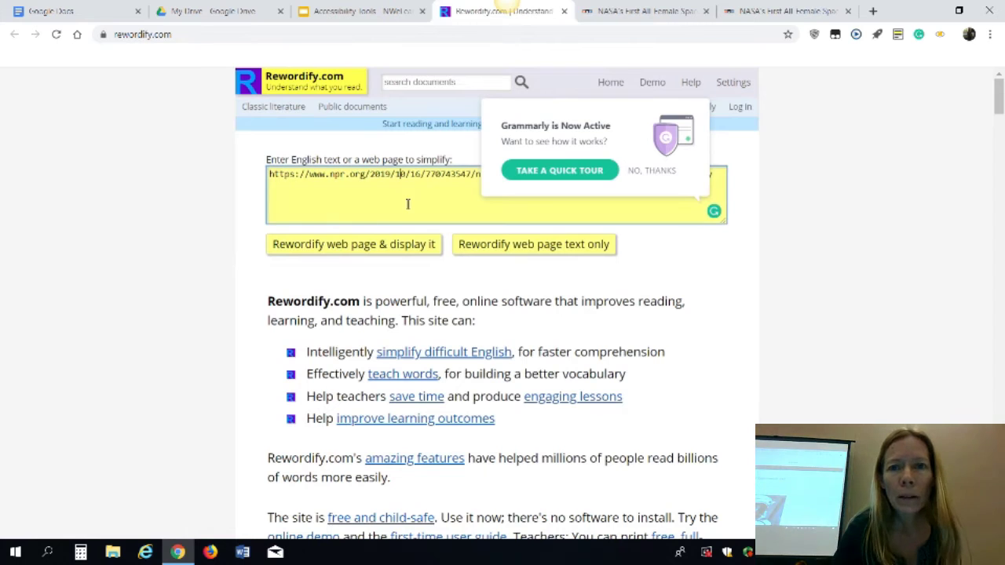
click(507, 248)
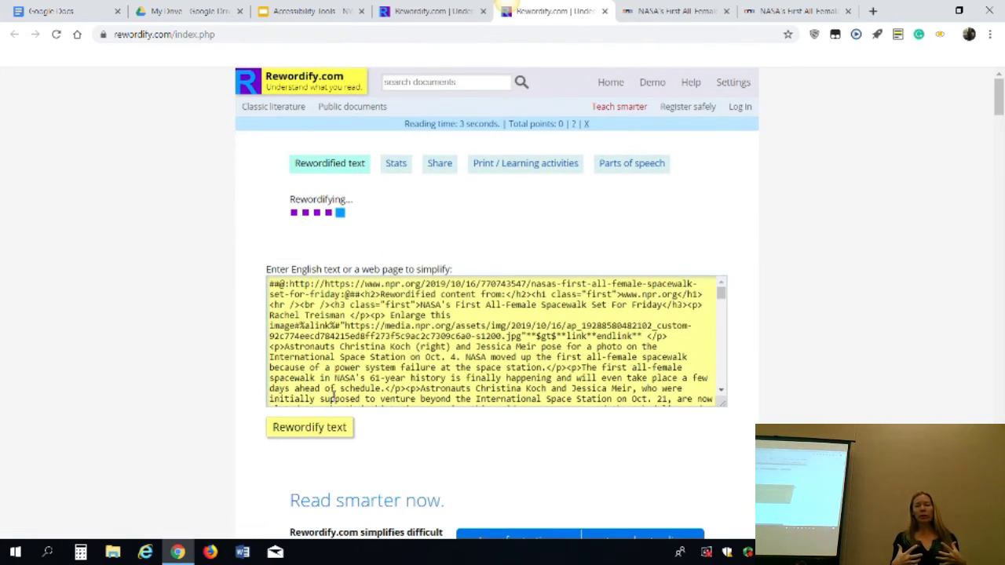
Show and then close the definition popup for the word 'Enlarge'
click(314, 433)
click(317, 435)
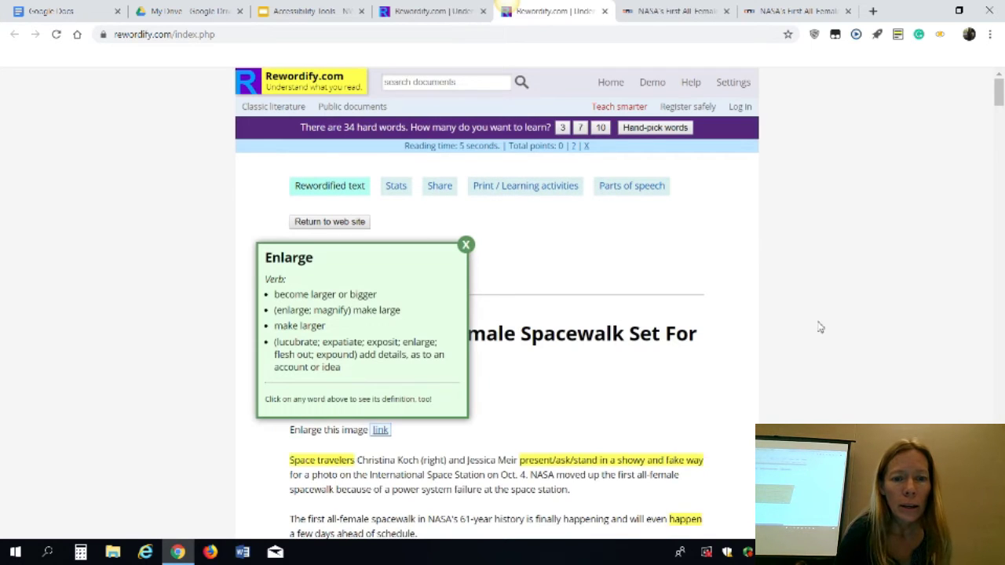
click(466, 245)
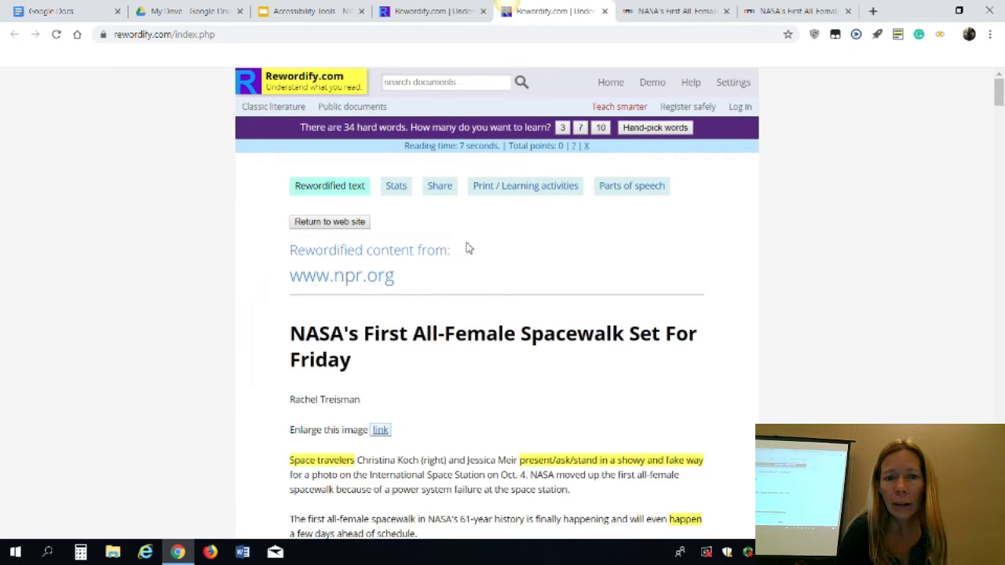
scroll(803, 322, down, 1)
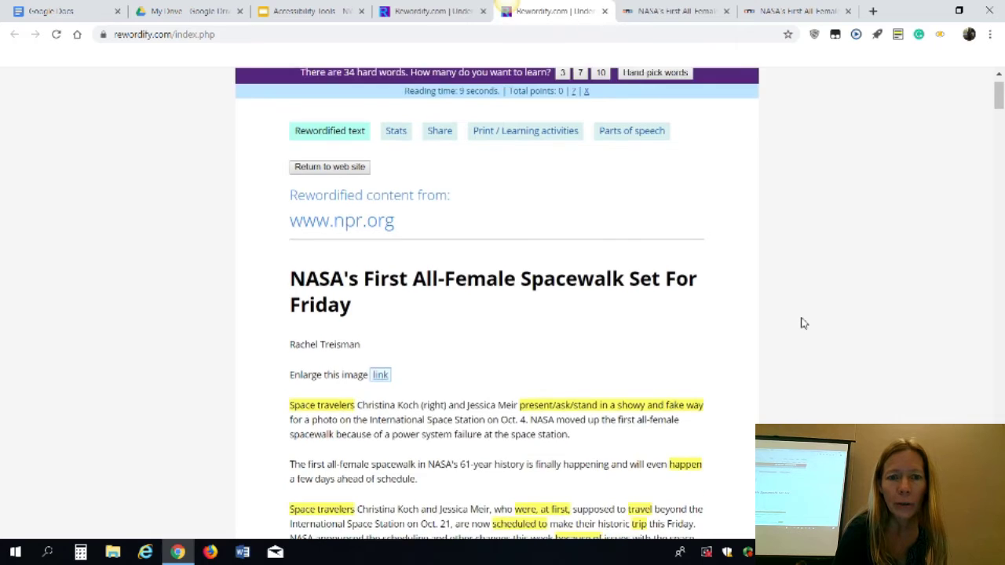
scroll(804, 323, up, 1)
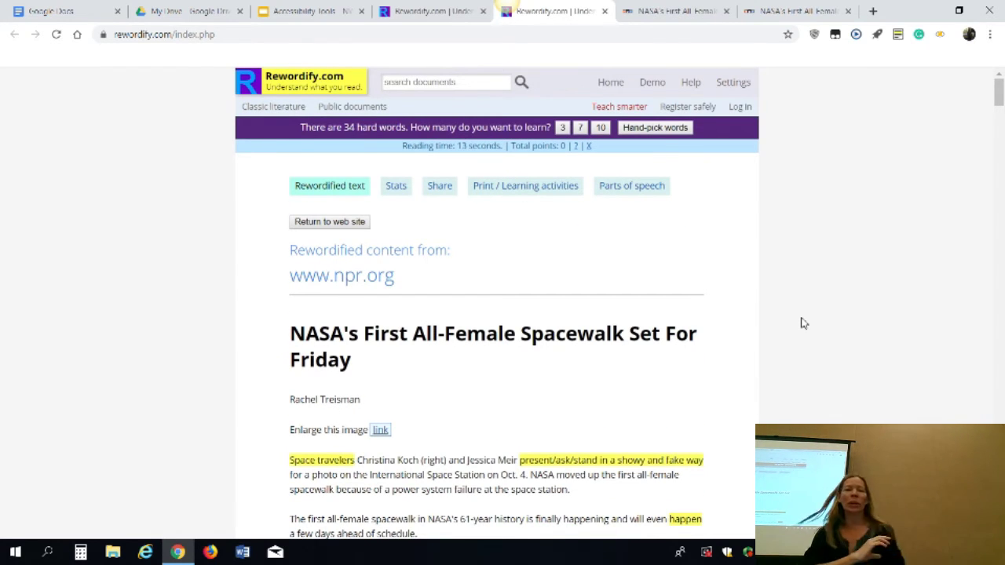
scroll(803, 322, down, 2)
scroll(801, 321, down, 1)
scroll(801, 322, up, 3)
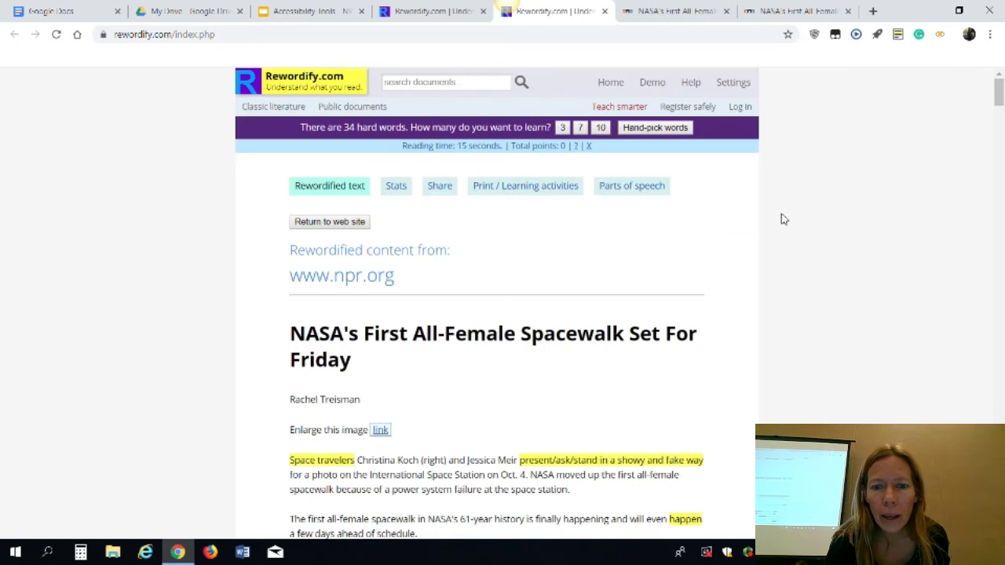
In Settings, try the inline, on-demand and two-column display modes, ending on vocabulary column
click(737, 85)
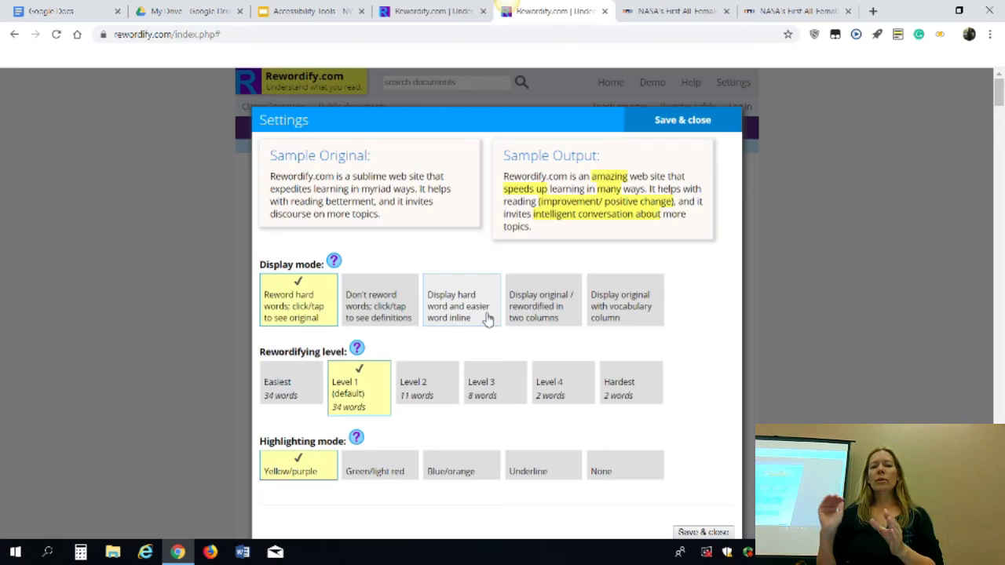
click(488, 319)
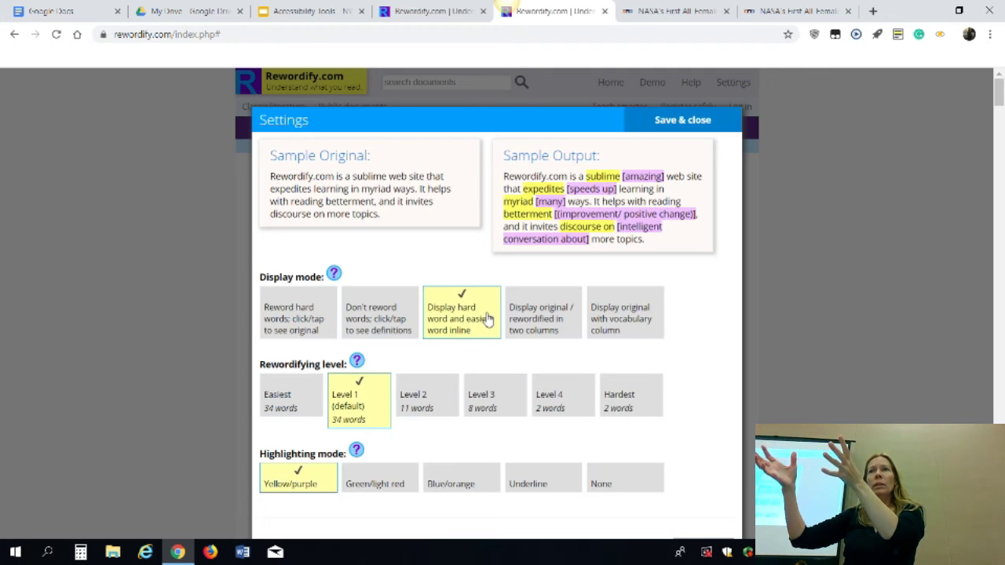
click(377, 321)
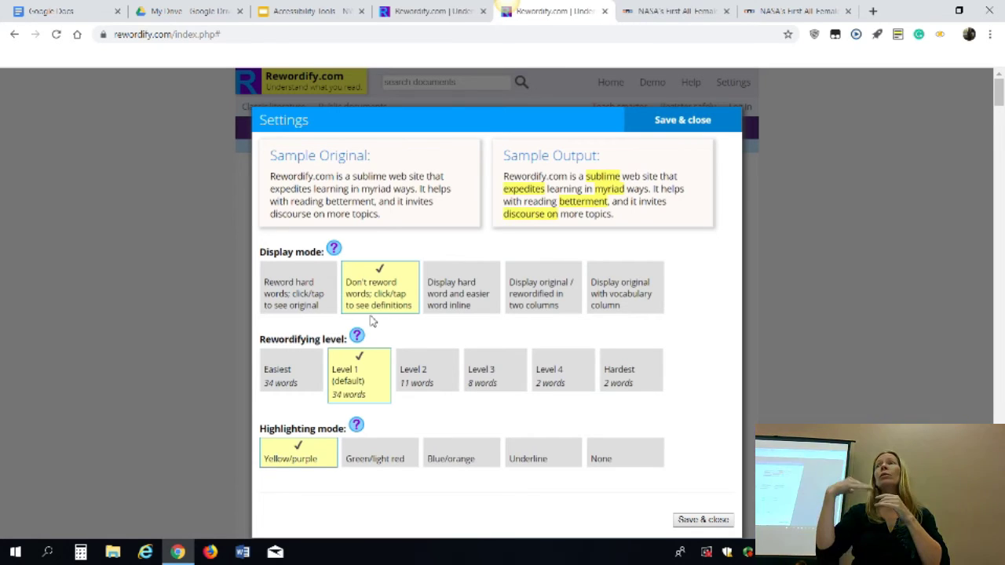
click(547, 294)
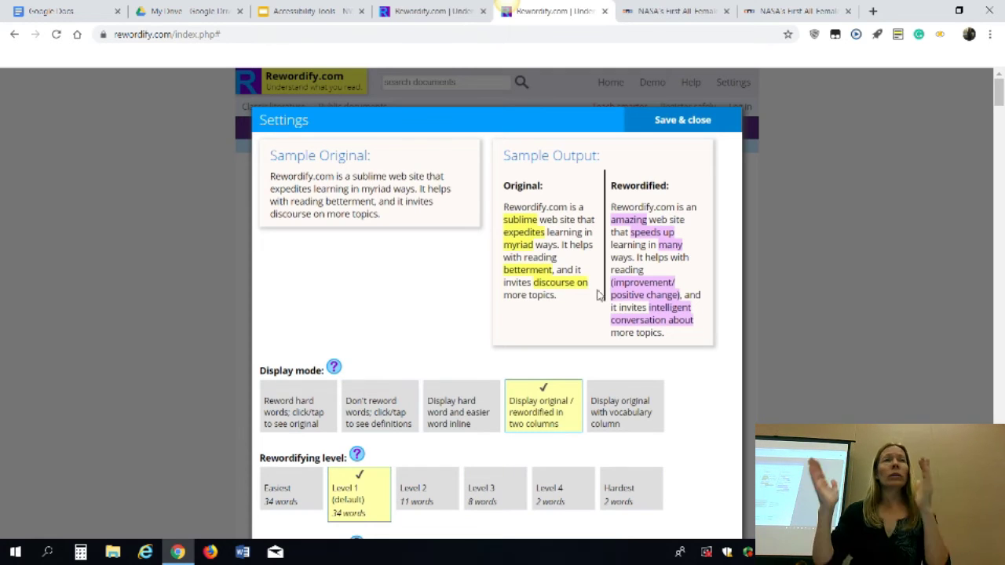
click(622, 416)
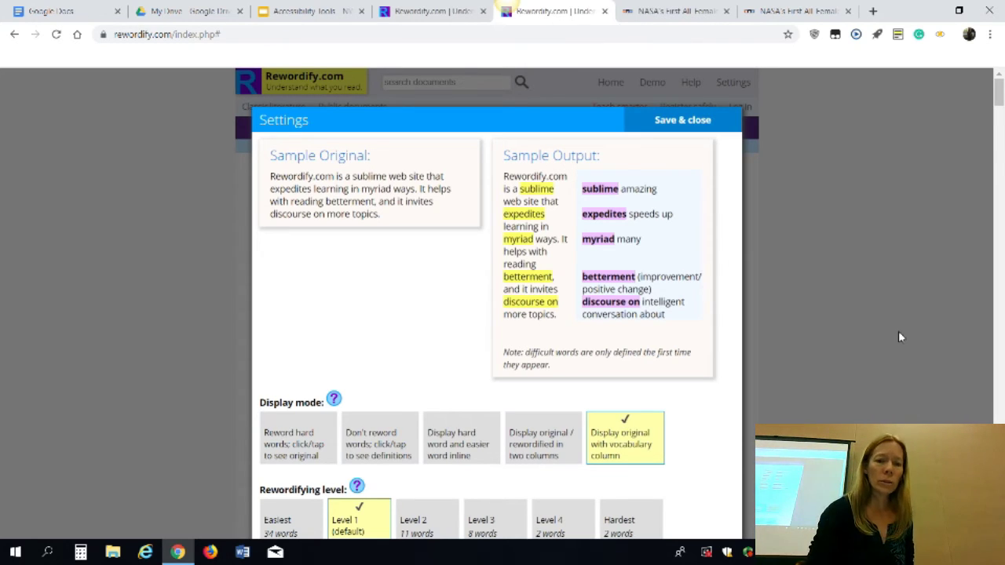
Set the highlighting mode to green/light red, after briefly trying Underline
drag(998, 93, 996, 120)
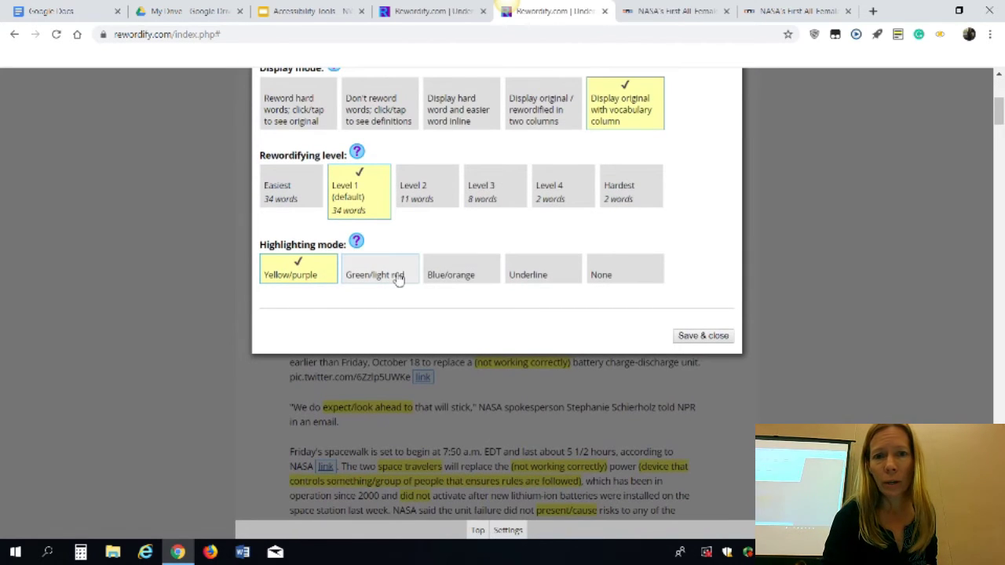
click(398, 275)
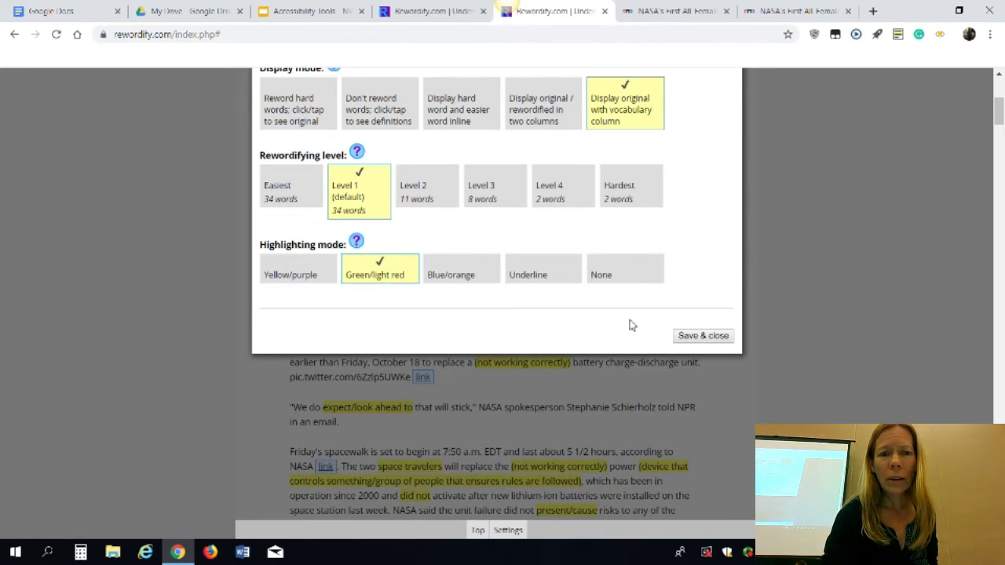
scroll(630, 325, up, 4)
scroll(636, 325, down, 4)
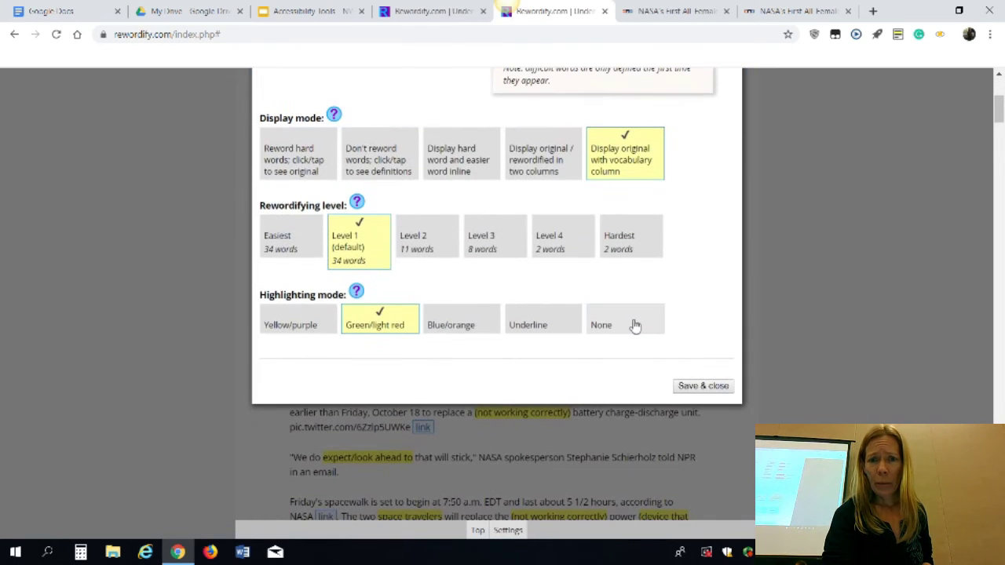
click(564, 328)
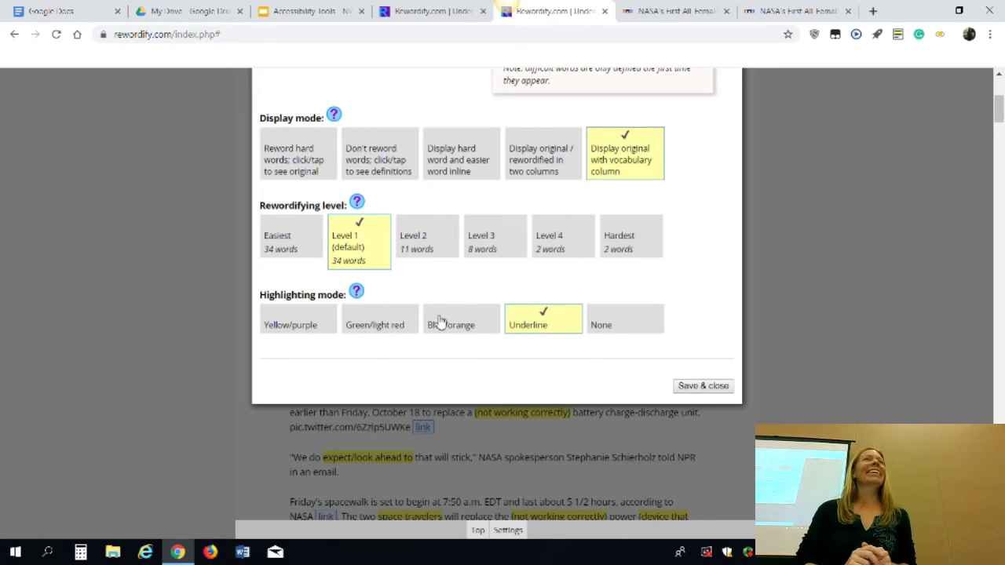
click(399, 329)
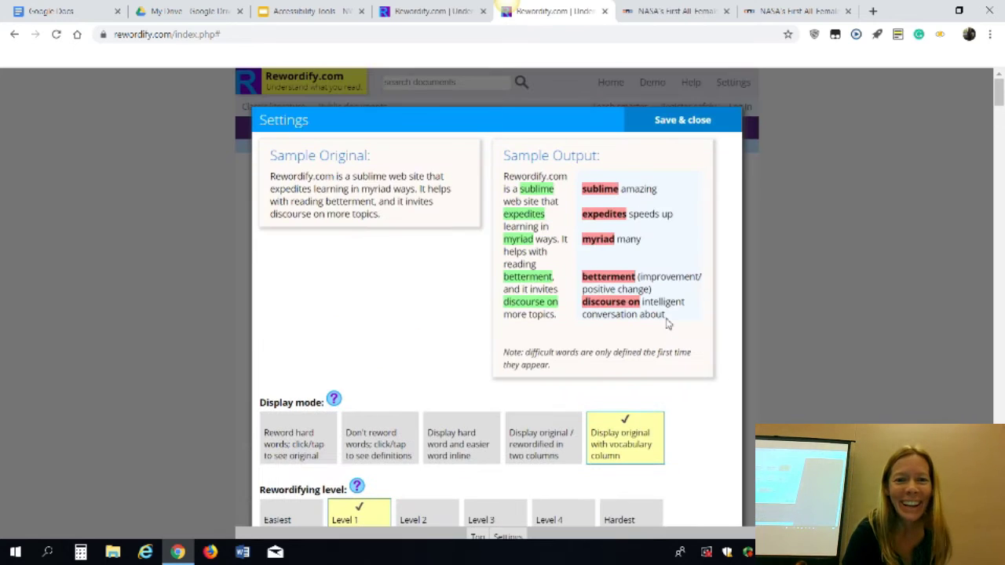
scroll(668, 324, down, 2)
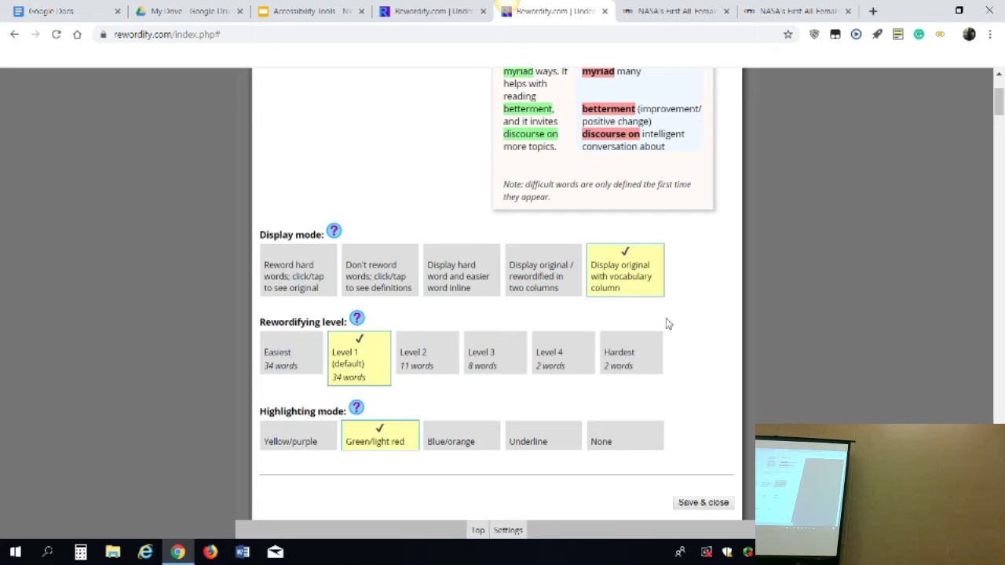
scroll(669, 324, up, 3)
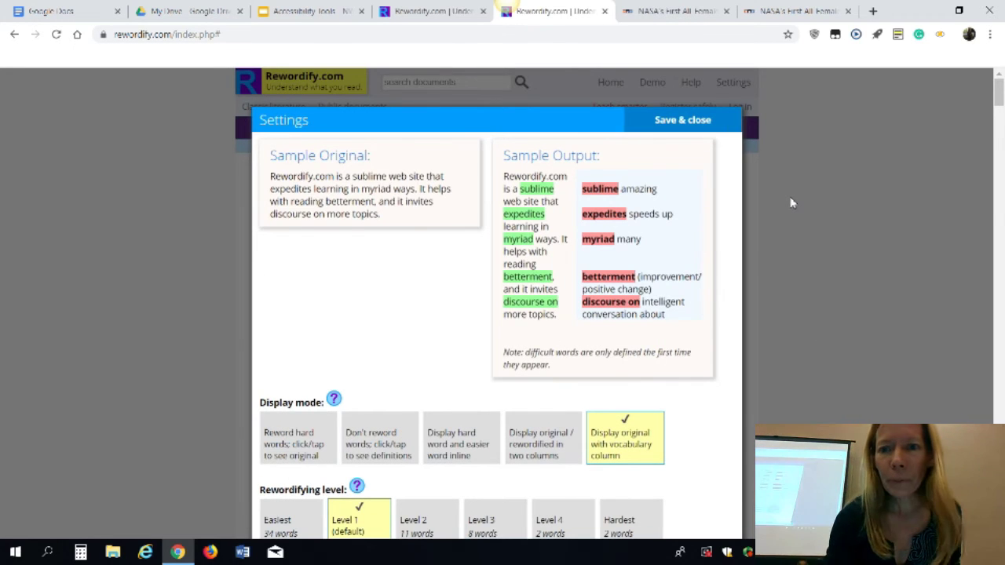
Adjust one more Settings option, then save and close Settings
click(790, 201)
scroll(744, 270, down, 5)
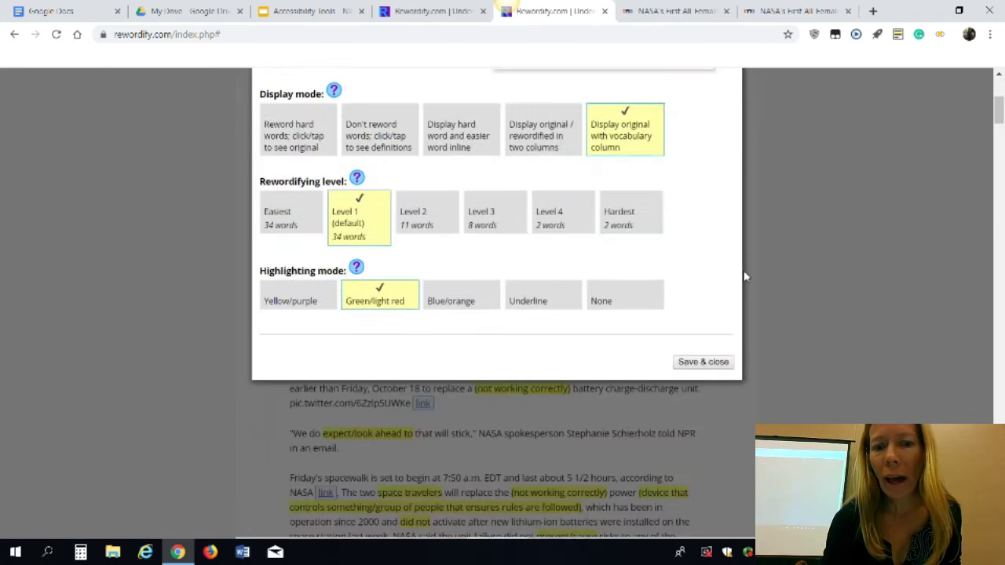
click(703, 299)
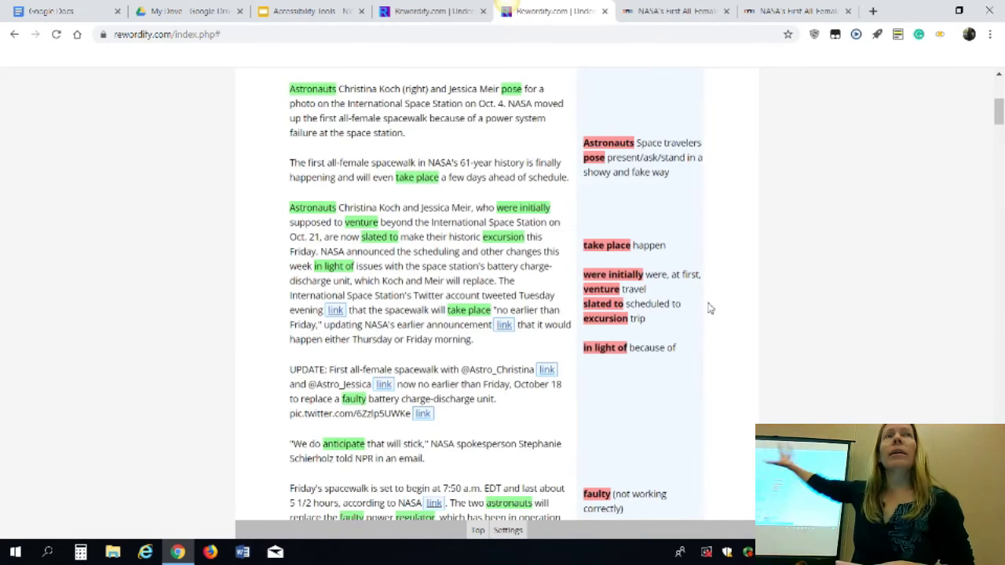
Change Settings to 'Display hard word and easier word inline' and save
scroll(471, 172, up, 5)
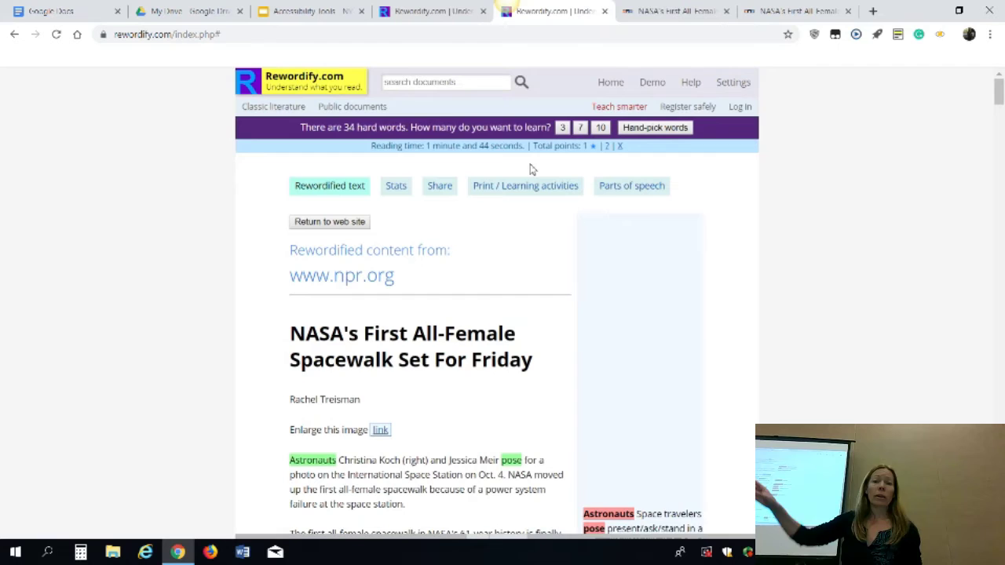
click(731, 79)
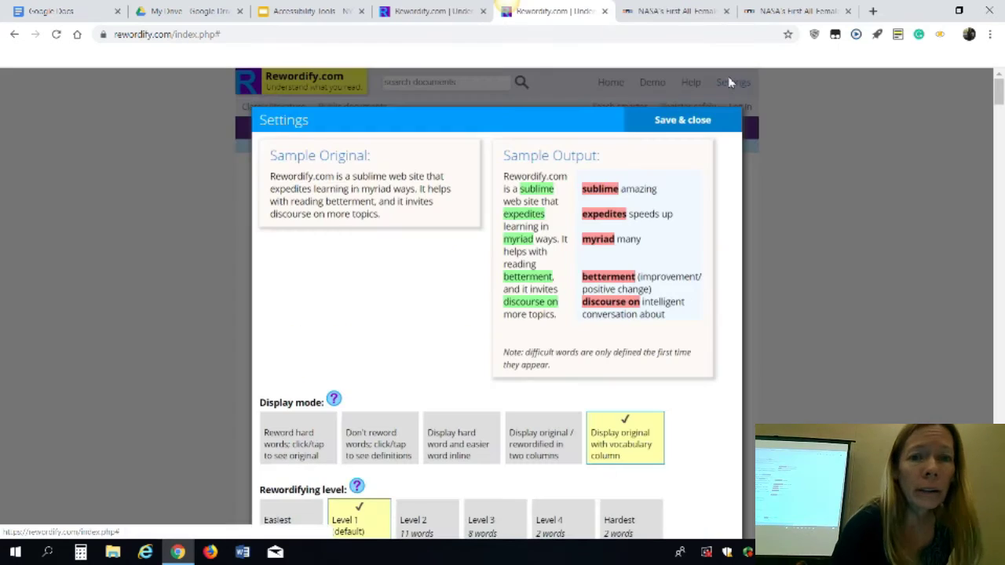
click(453, 444)
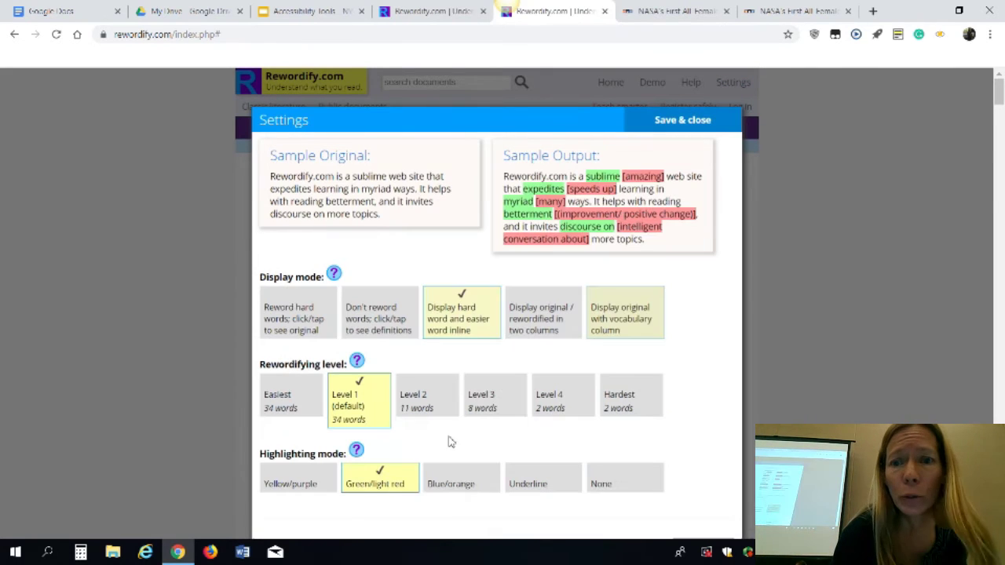
click(686, 123)
scroll(757, 264, down, 6)
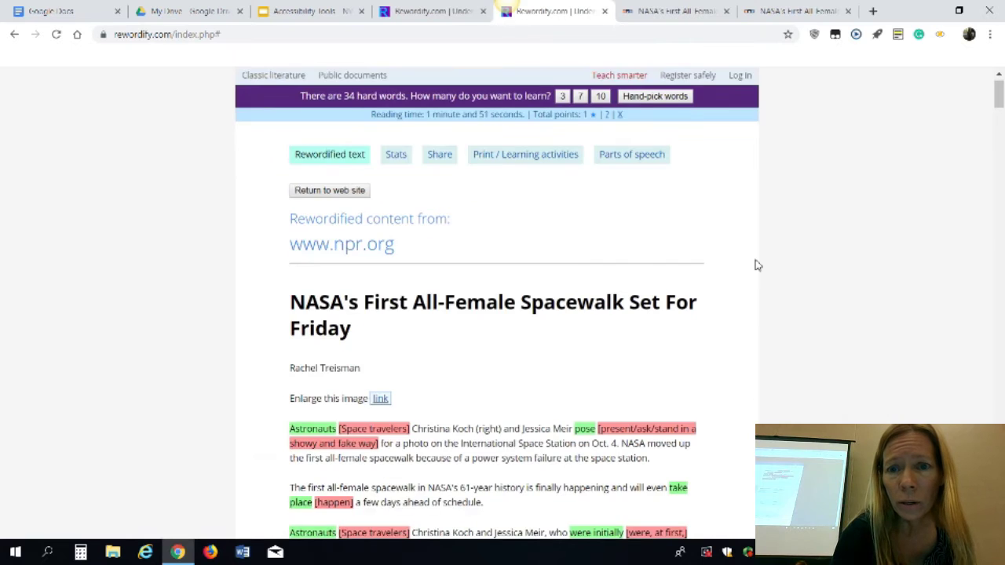
scroll(756, 265, up, 6)
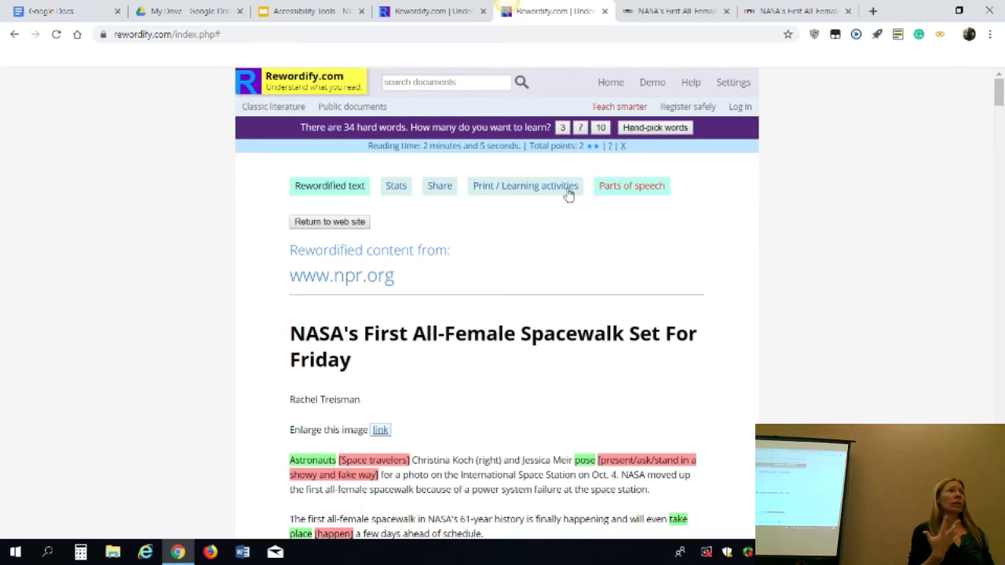
Review the article's Original Text Analysis stats, then view the Print / Learning activities options
click(397, 188)
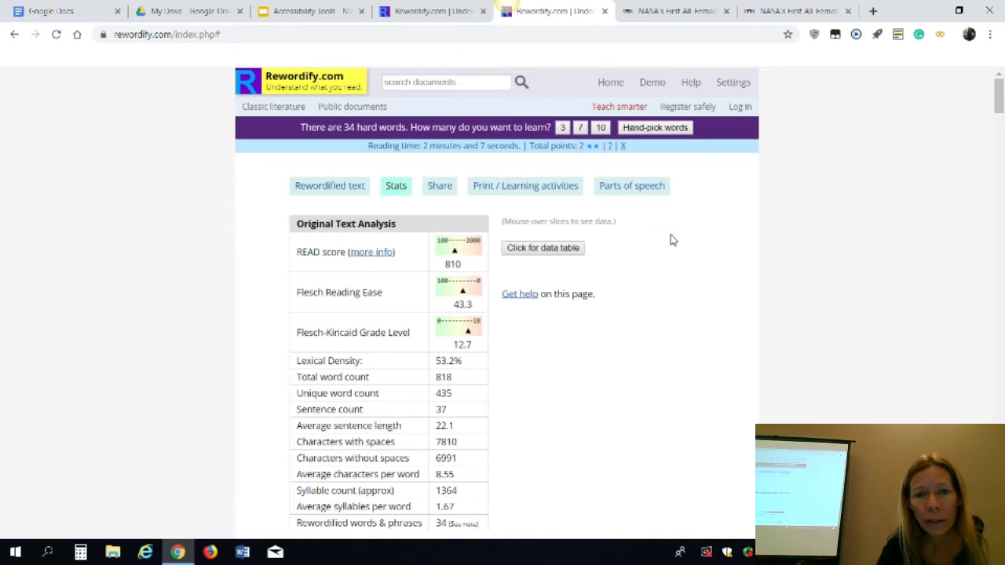
scroll(707, 269, down, 3)
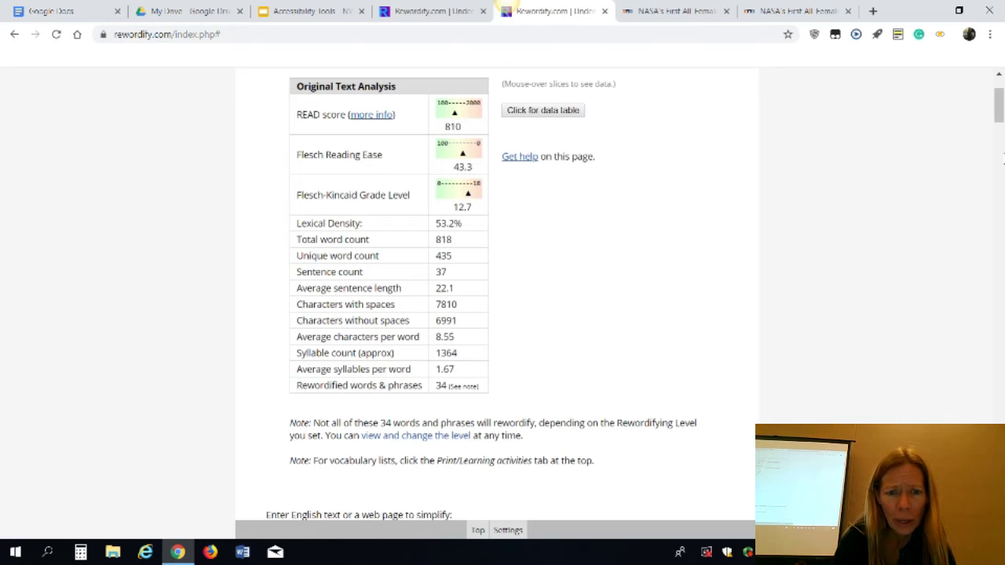
drag(998, 118, 997, 116)
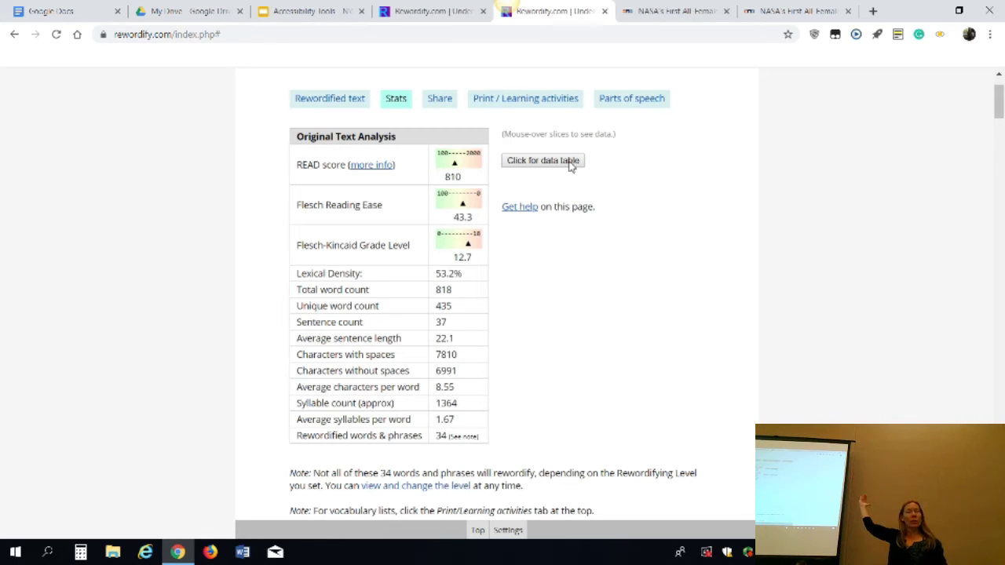
click(535, 101)
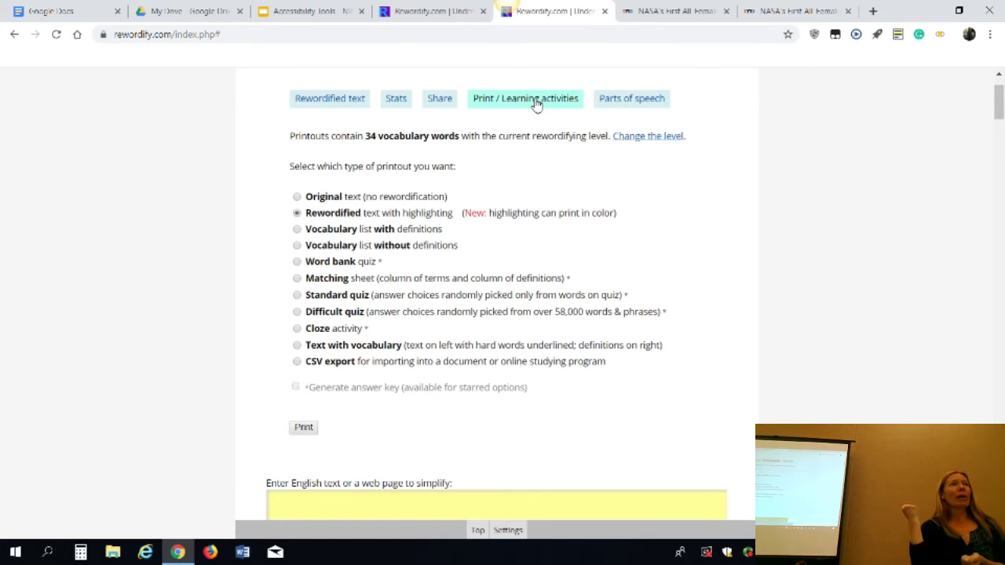
Print a Matching sheet for the article, close it, and view the Parts of speech
click(297, 279)
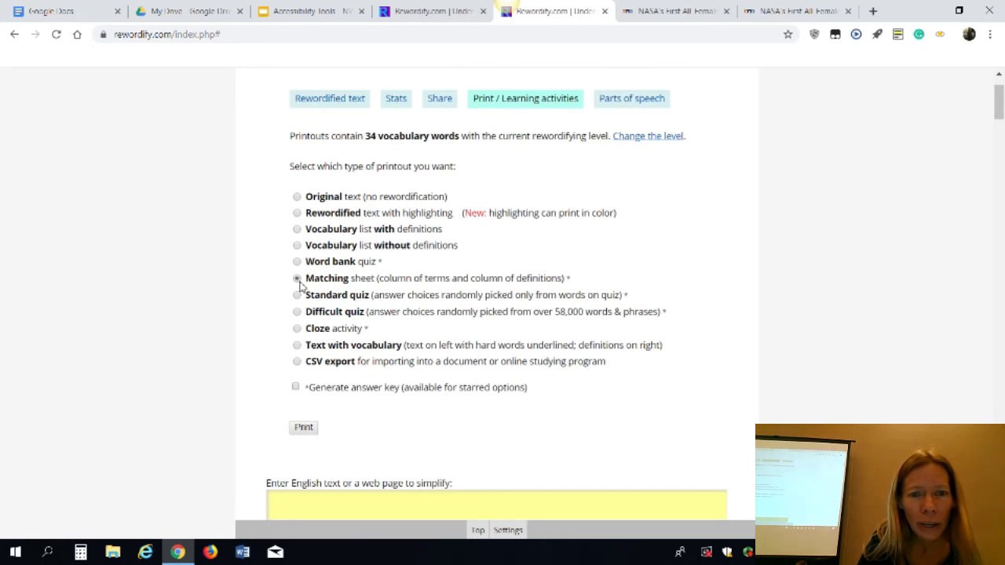
click(304, 428)
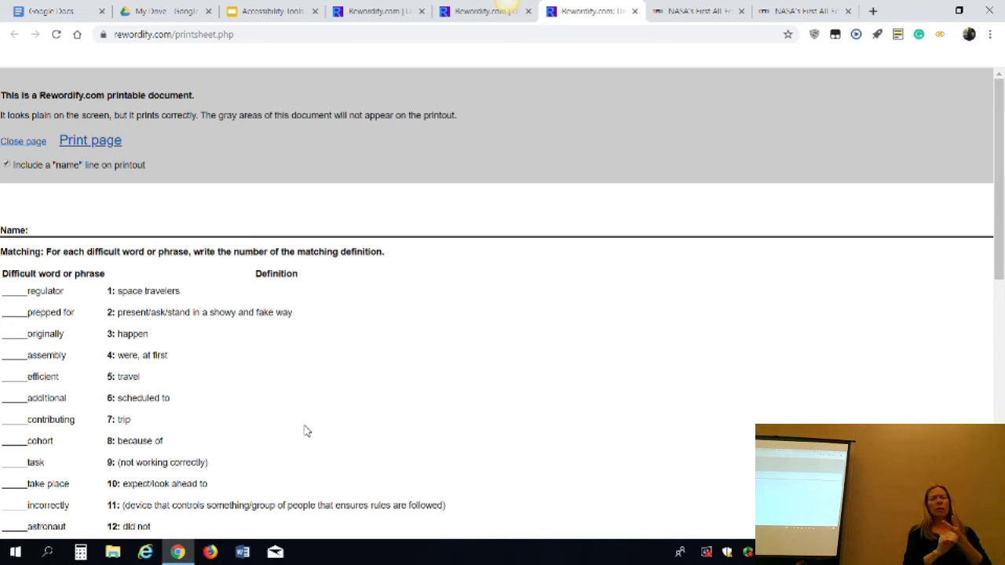
click(635, 12)
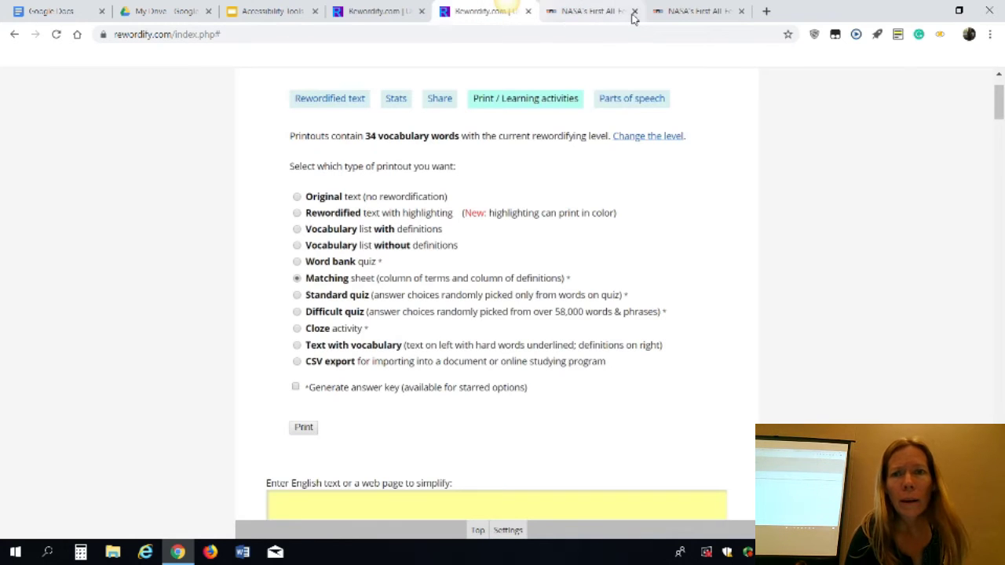
click(622, 102)
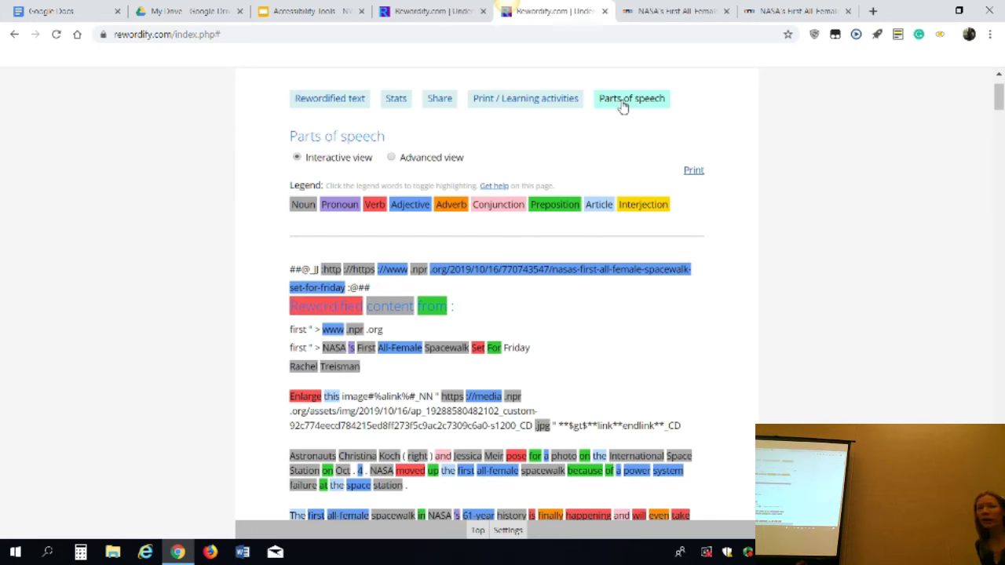
Turn off noun, pronoun, adjective, adverb, conjunction, preposition, article and interjection highlighting, leaving verbs
click(306, 206)
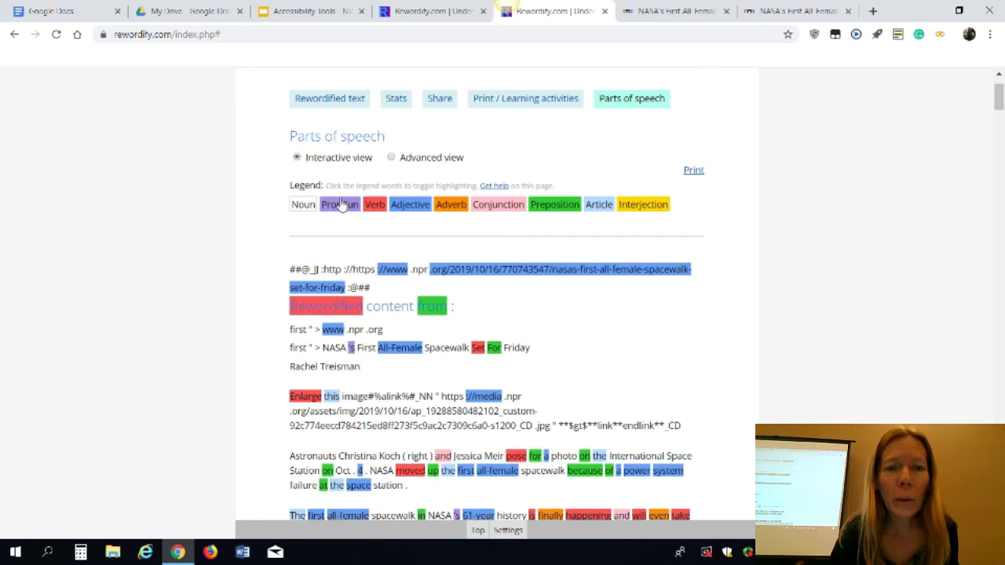
click(343, 205)
click(418, 205)
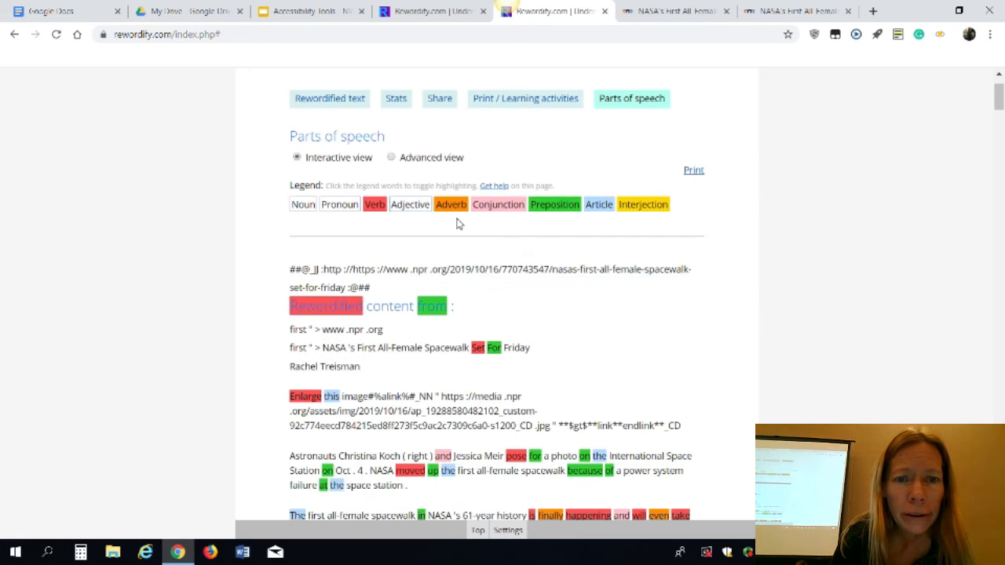
click(458, 209)
click(495, 209)
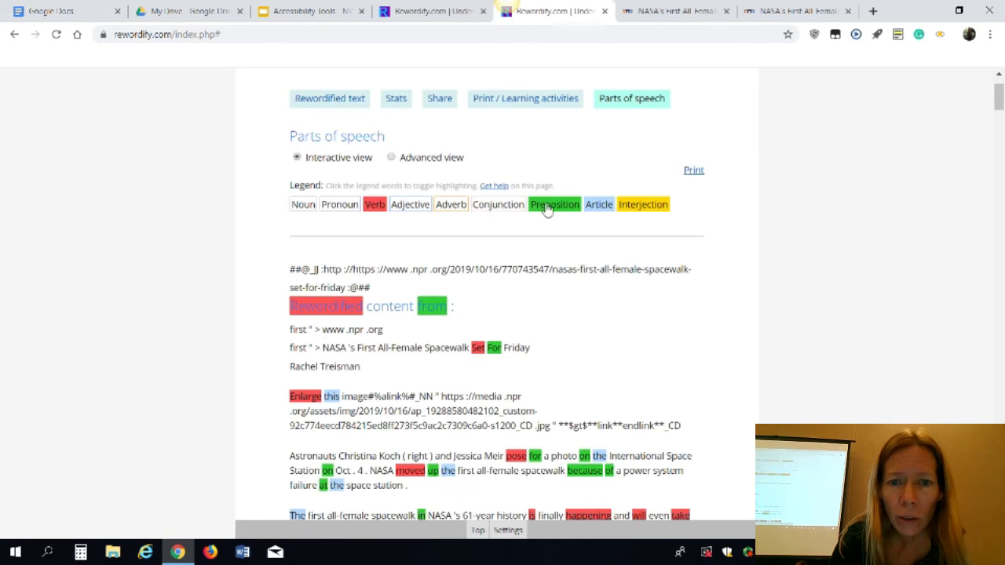
click(556, 206)
click(600, 207)
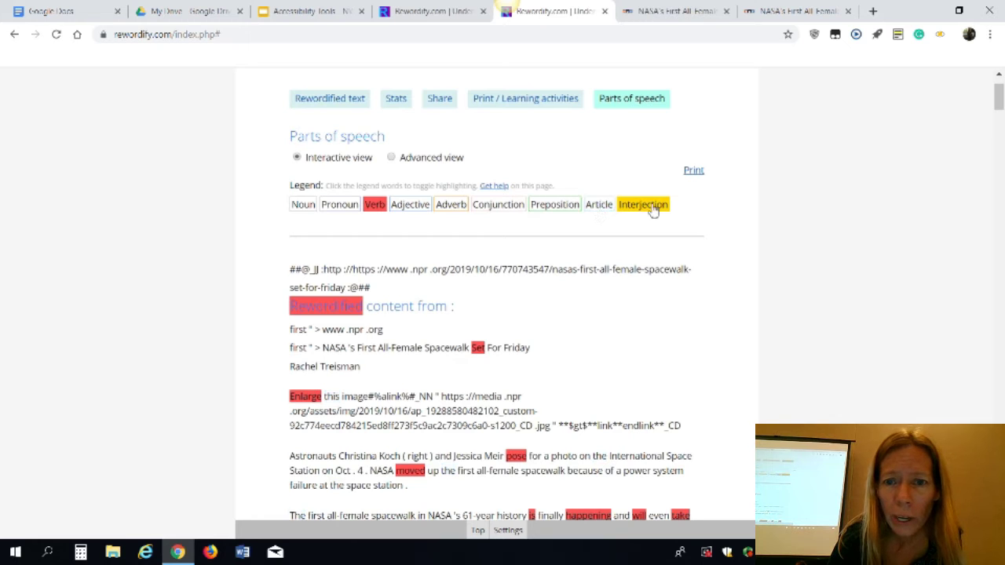
click(652, 208)
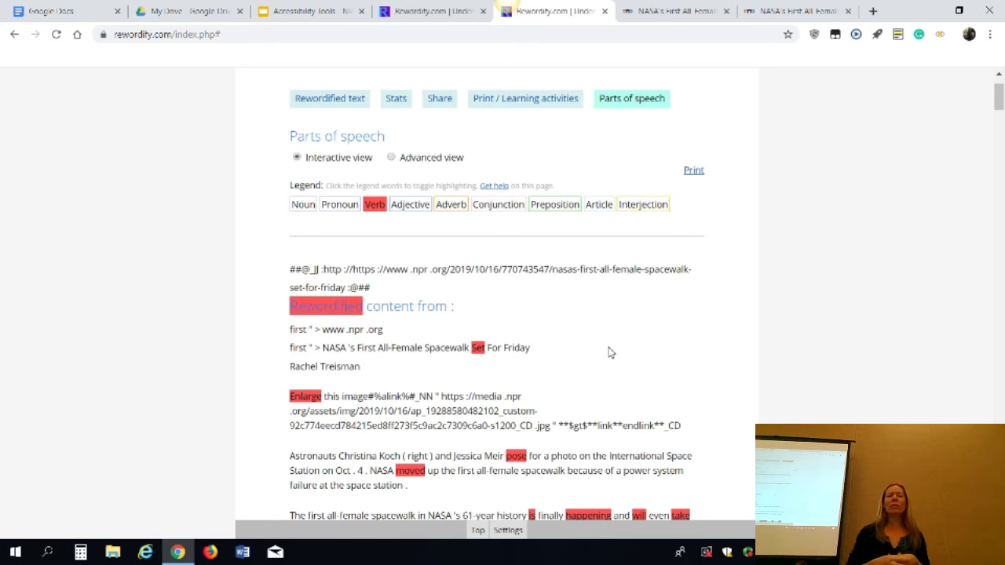
scroll(611, 353, up, 1)
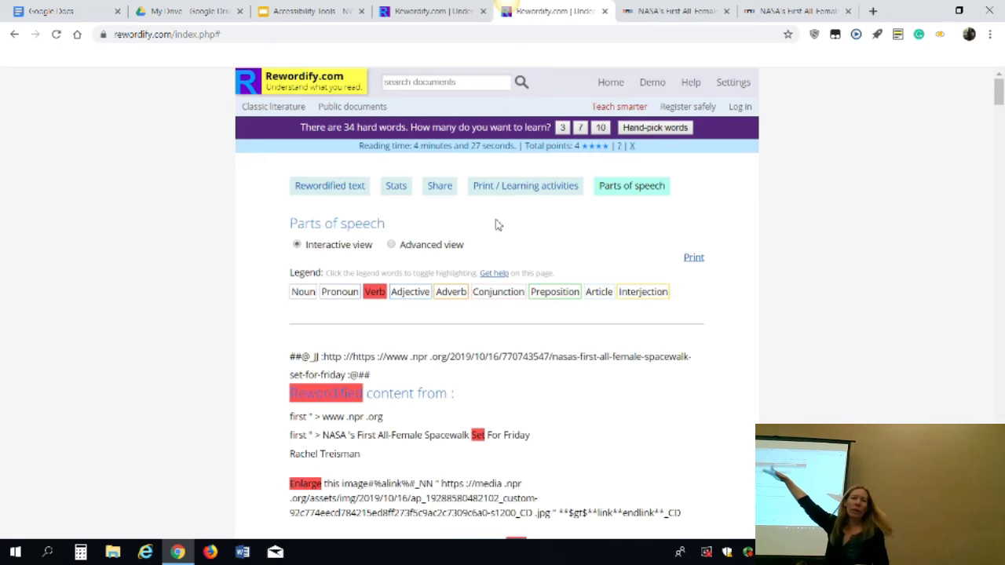
Browse the Classic literature collection, then the Public documents collection
click(300, 107)
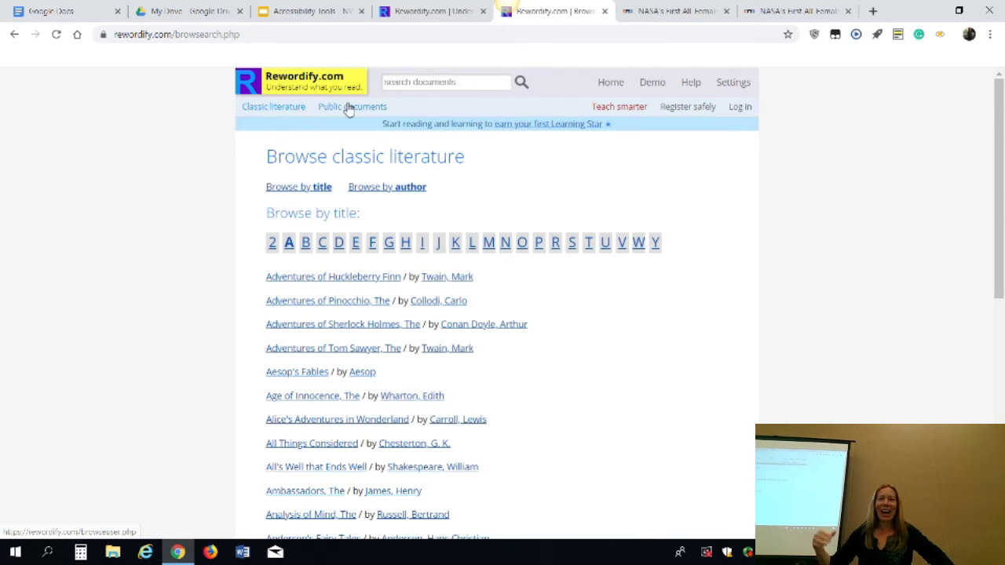
click(352, 108)
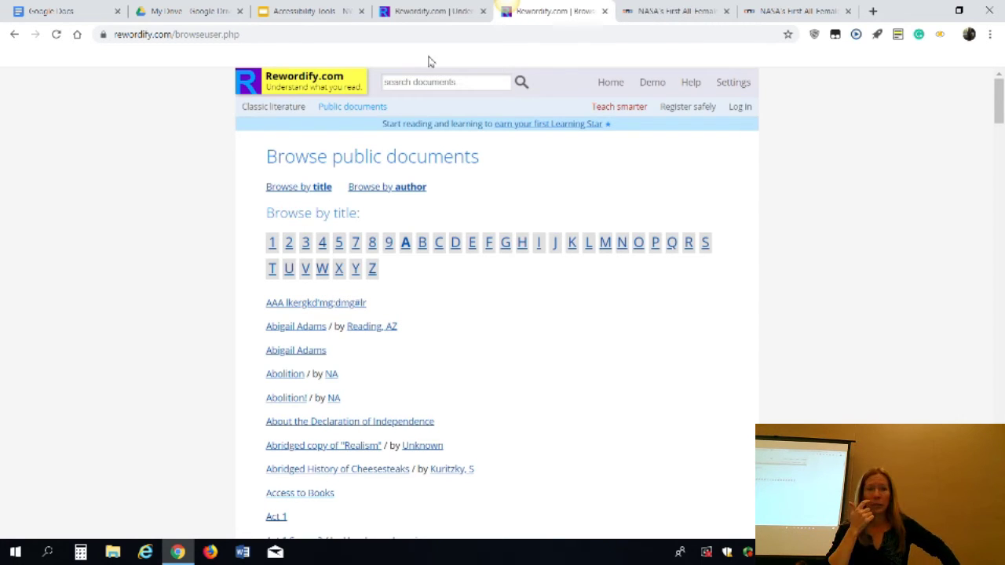
Close the browse page, the Rewordify home page and the Rewordify NASA article tabs
click(605, 11)
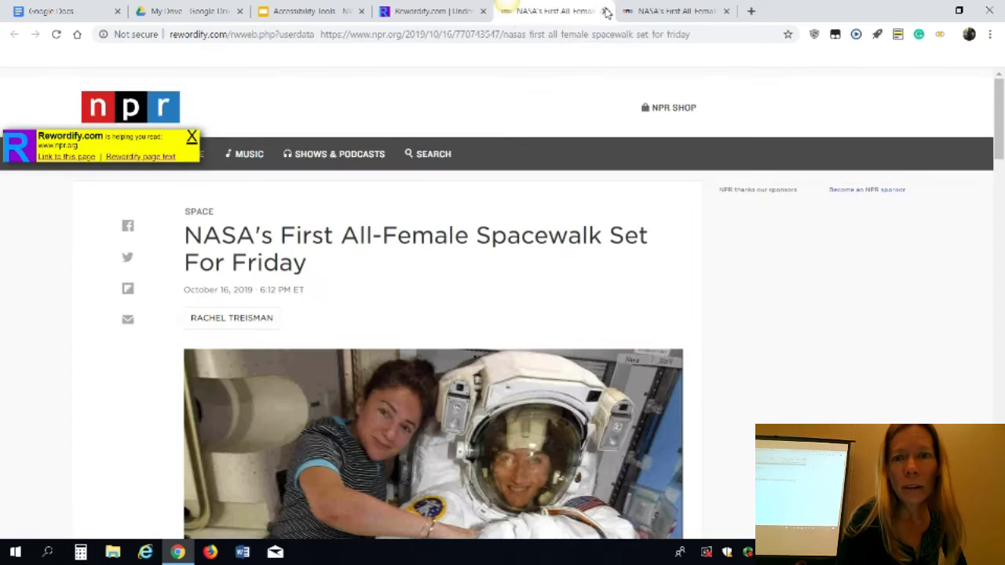
click(470, 21)
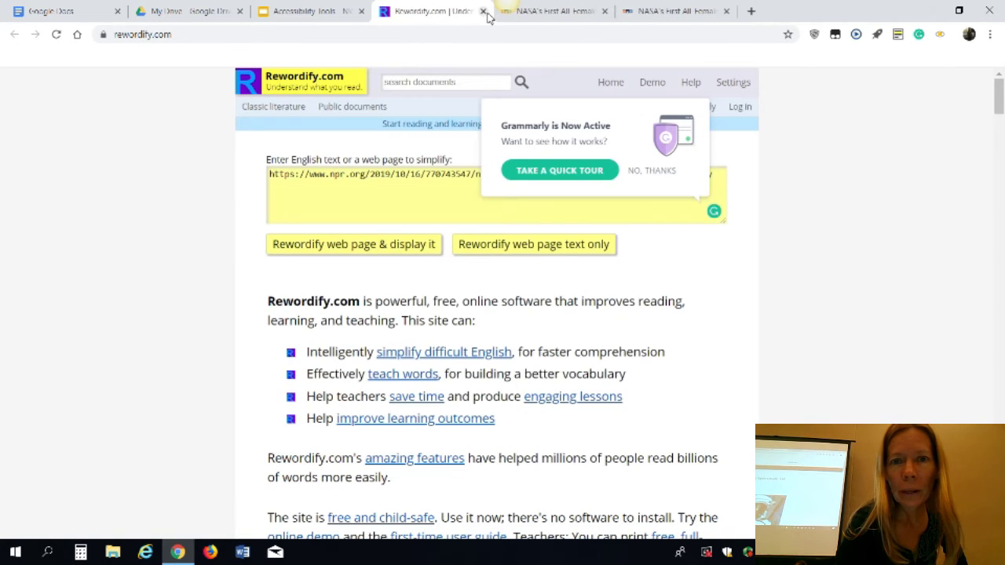
click(484, 11)
click(484, 11)
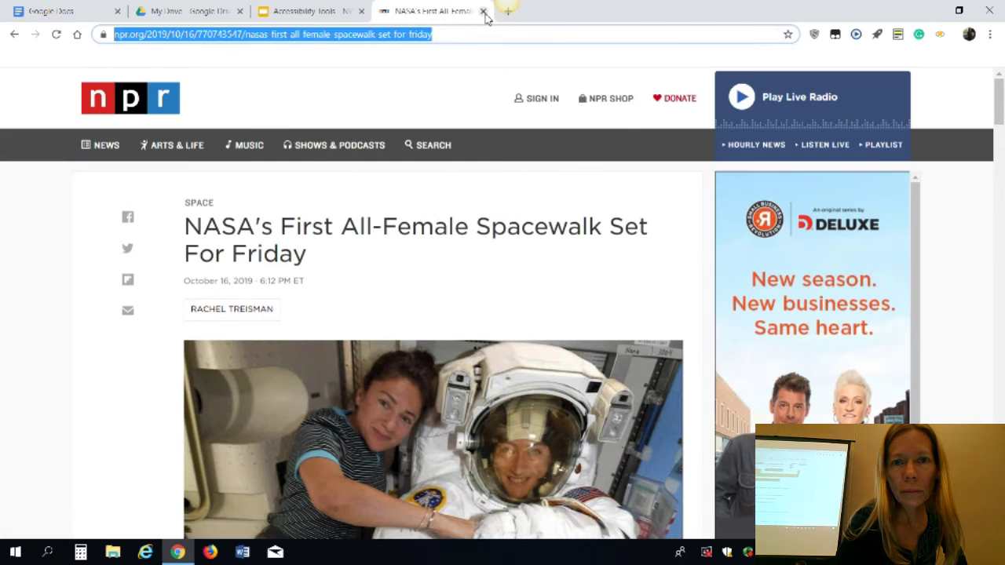
Return to the Accessibility Tools presentation and show the Google Drive slide full screen
click(321, 20)
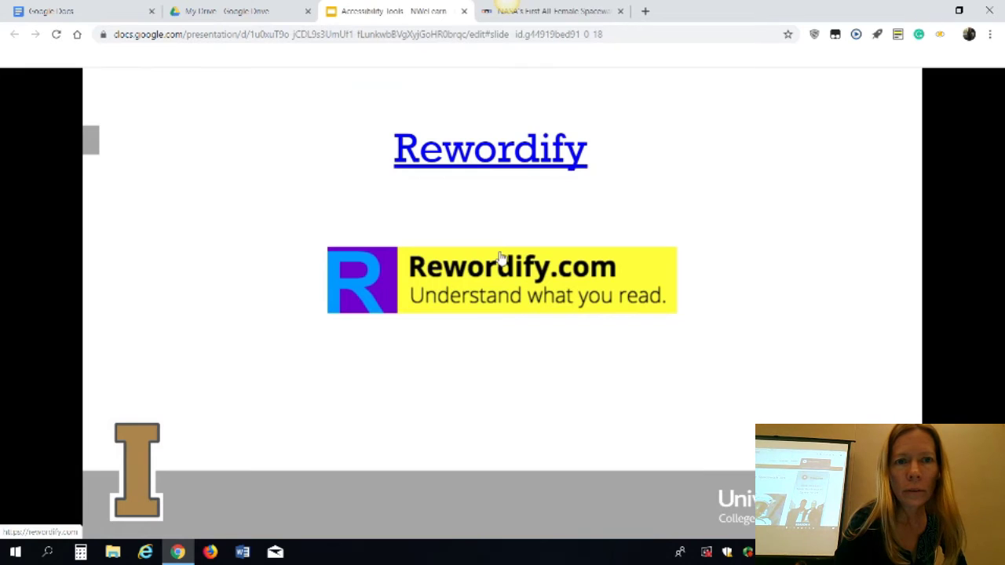
key(Right)
key(ctrl+shift+f)
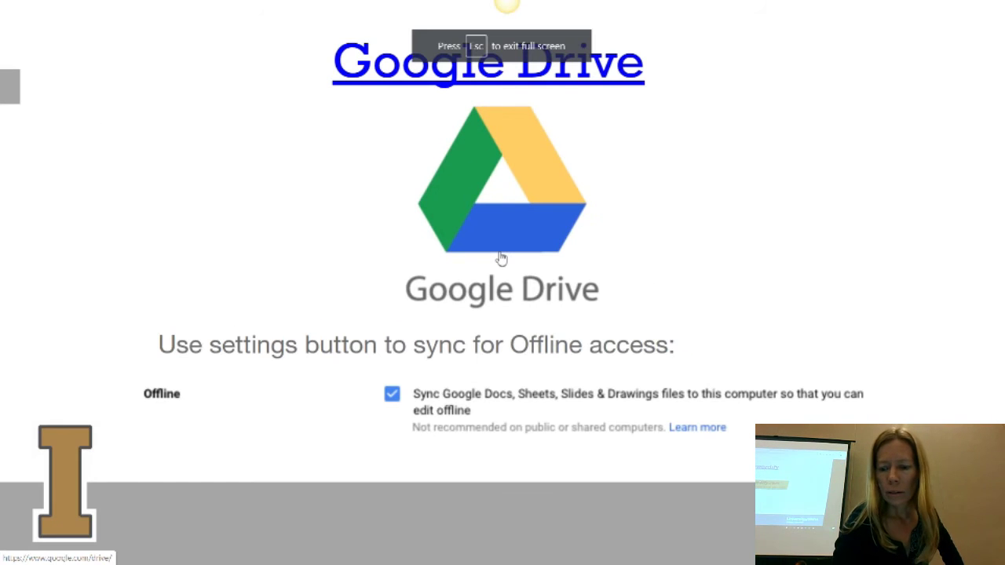
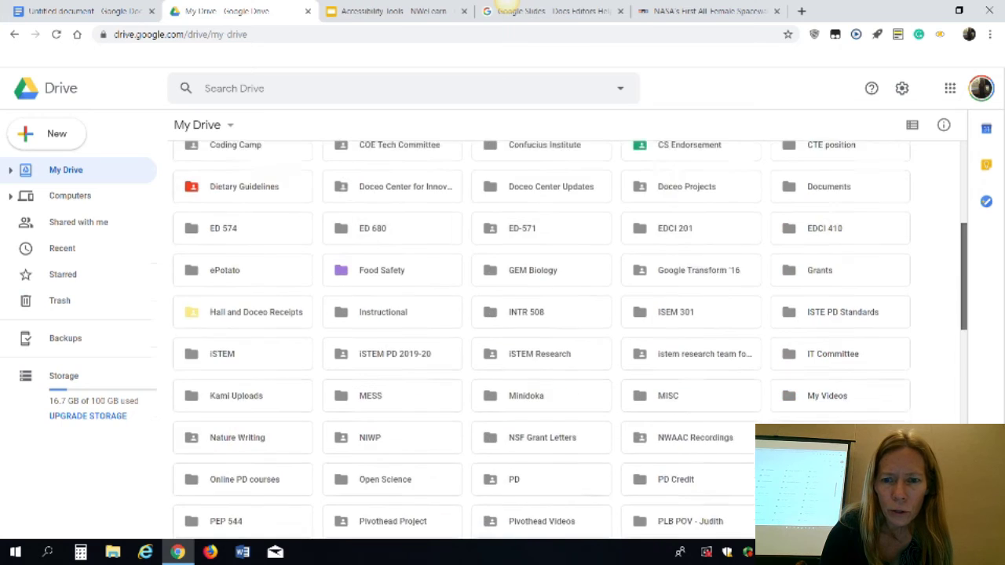
Open the ePotato folder in Drive
scroll(968, 383, down, 1)
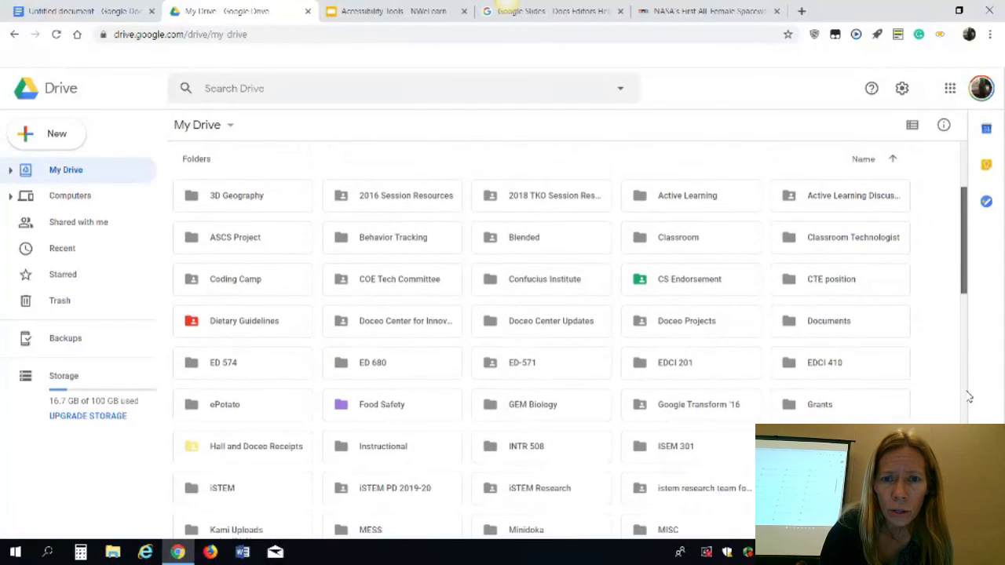
scroll(968, 399, down, 1)
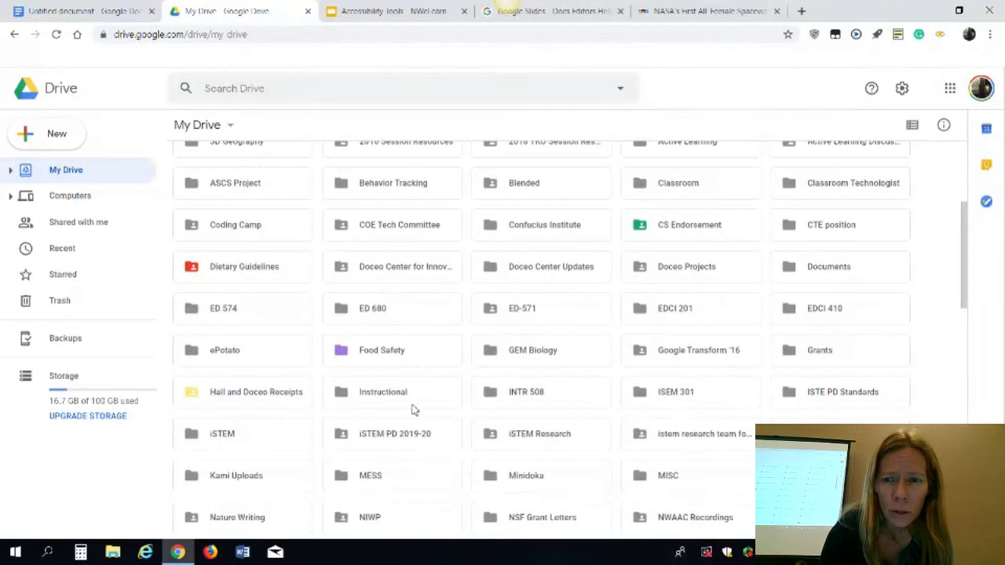
double_click(258, 360)
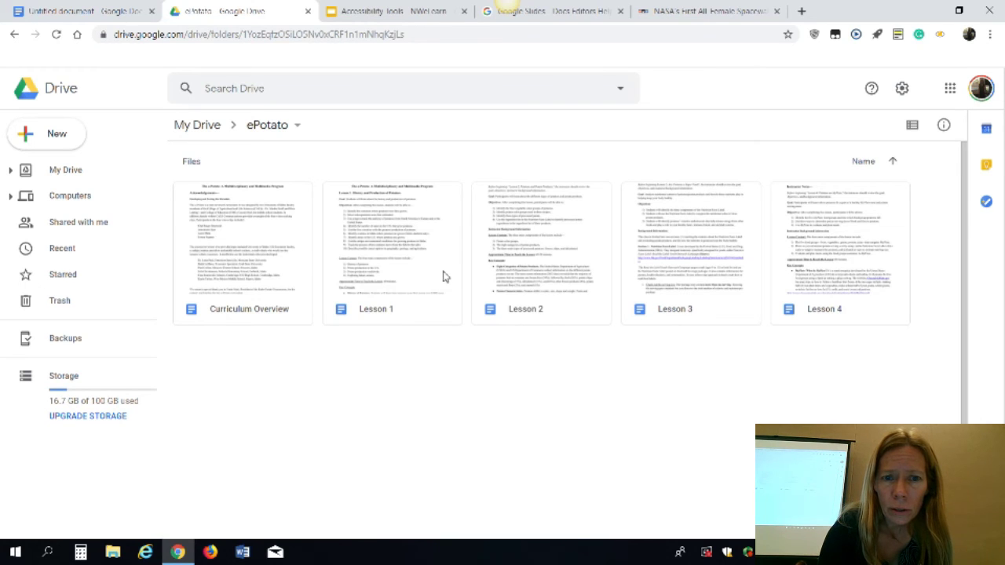
Search Drive with the file type filter set to Forms
click(621, 91)
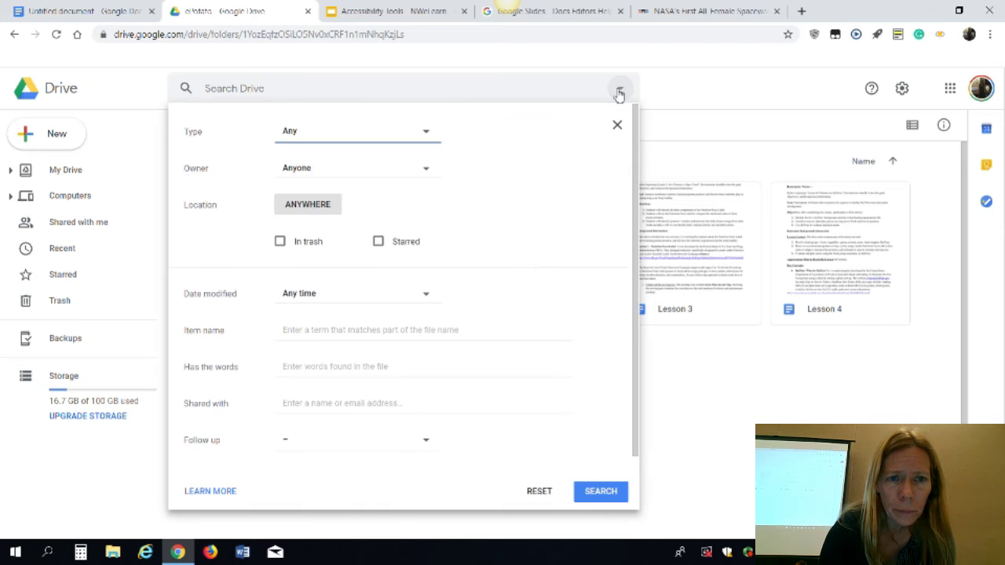
click(429, 134)
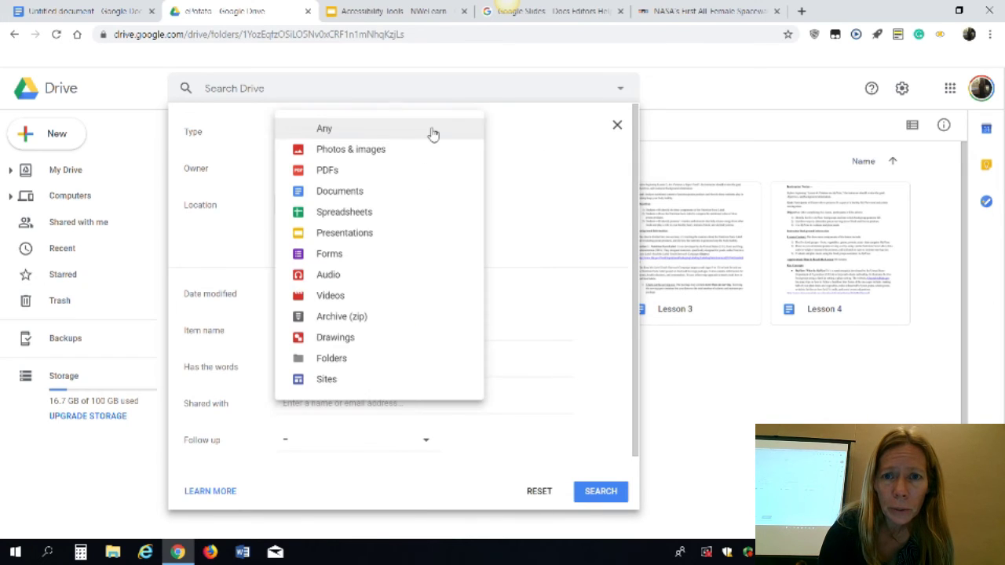
click(399, 255)
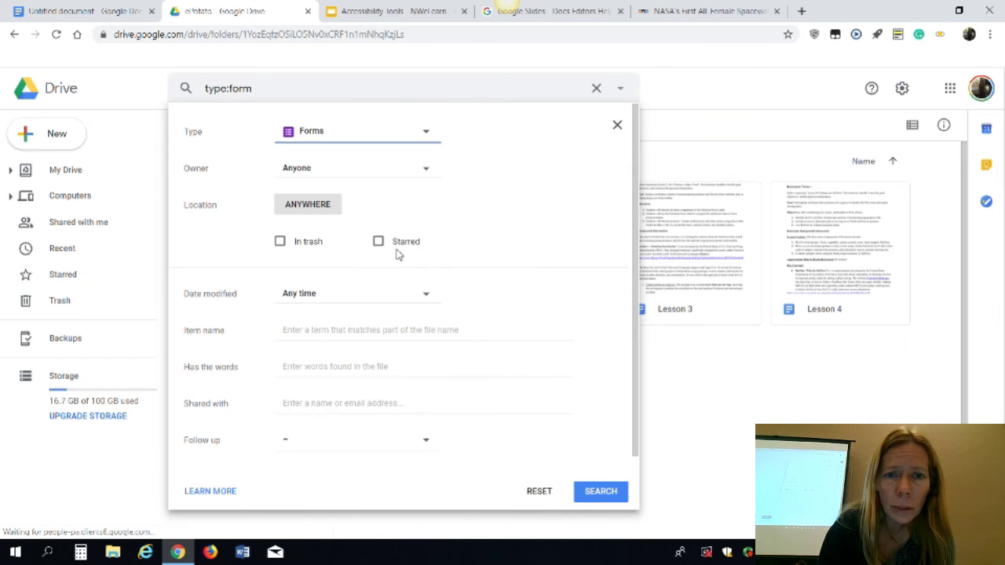
click(600, 491)
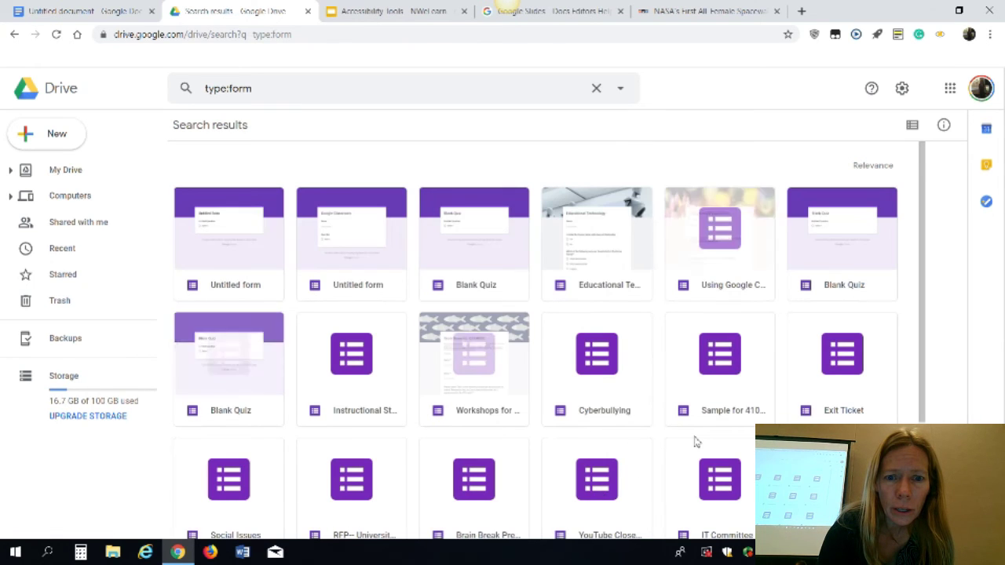
Scroll the form results past Dairy Survey and open Protein Survey in Google Forms
scroll(918, 407, down, 2)
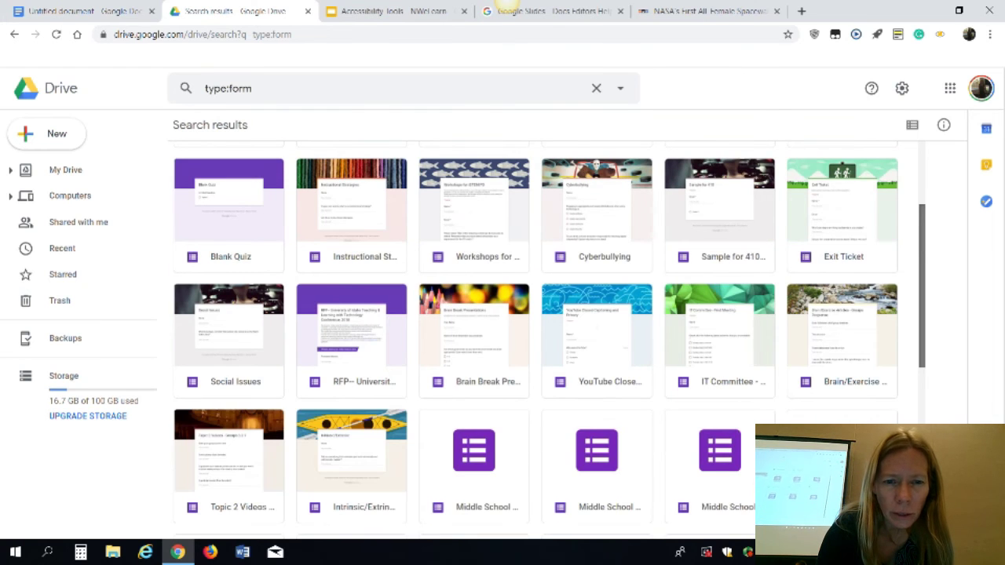
scroll(549, 340, down, 3)
scroll(550, 340, down, 3)
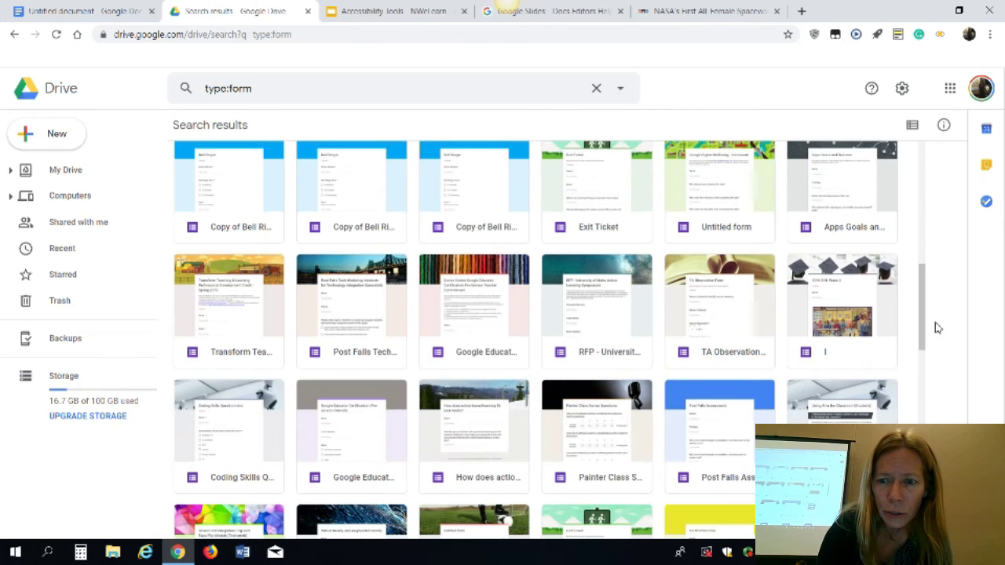
drag(922, 332, 925, 492)
scroll(601, 333, down, 1)
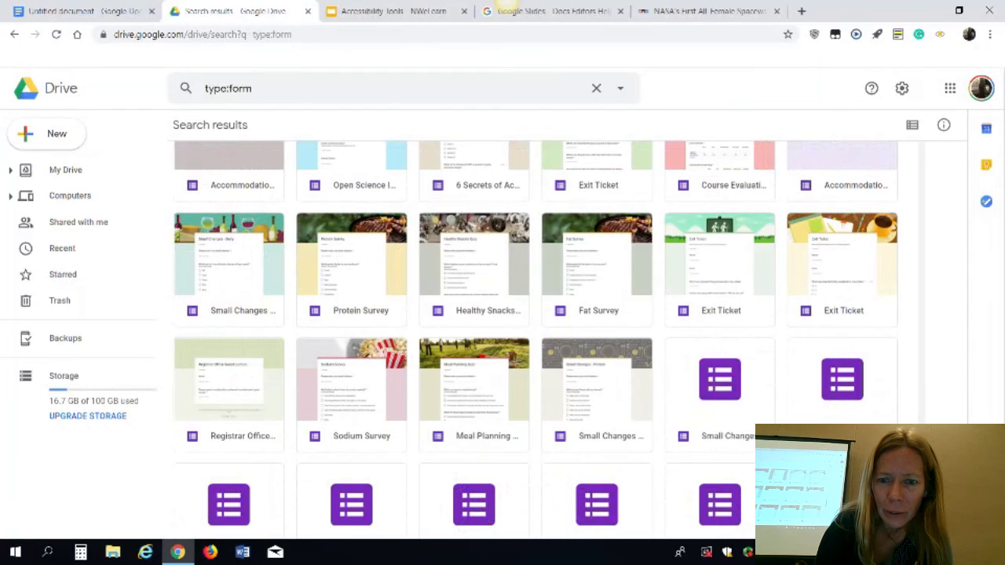
double_click(371, 306)
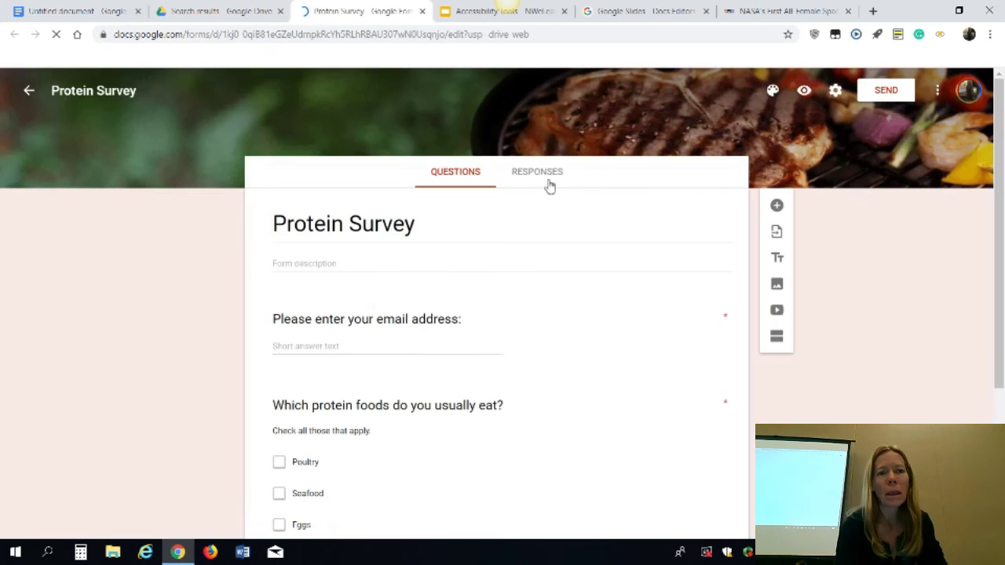
Show the Protein Survey response summary and scroll through its charts
click(549, 181)
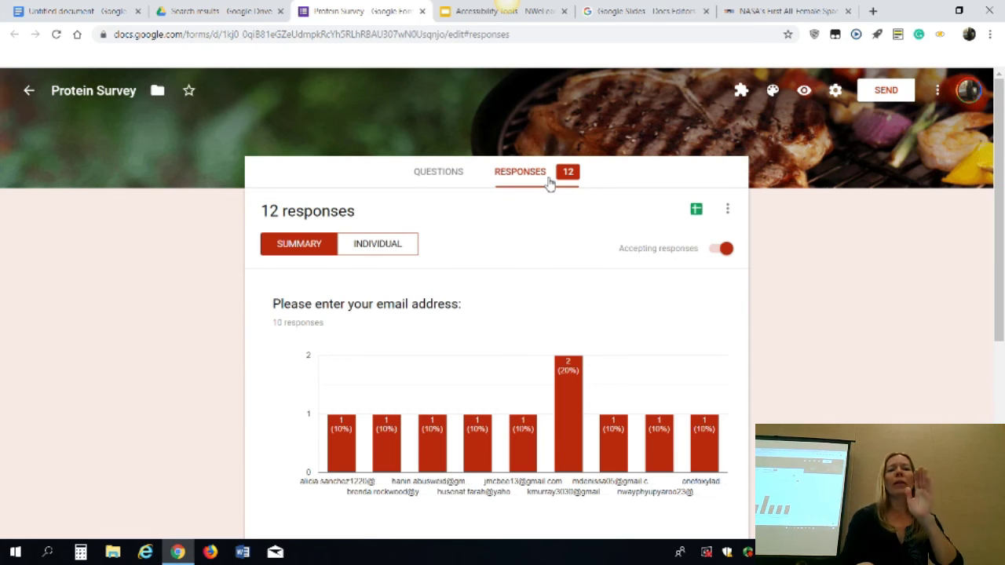
scroll(693, 389, down, 2)
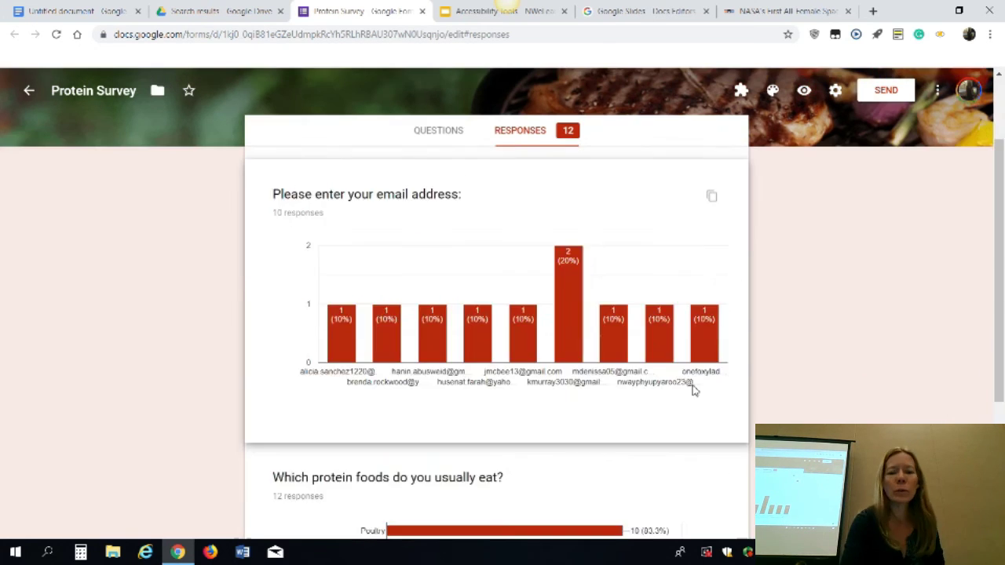
scroll(693, 390, down, 3)
scroll(692, 390, up, 4)
scroll(693, 390, down, 4)
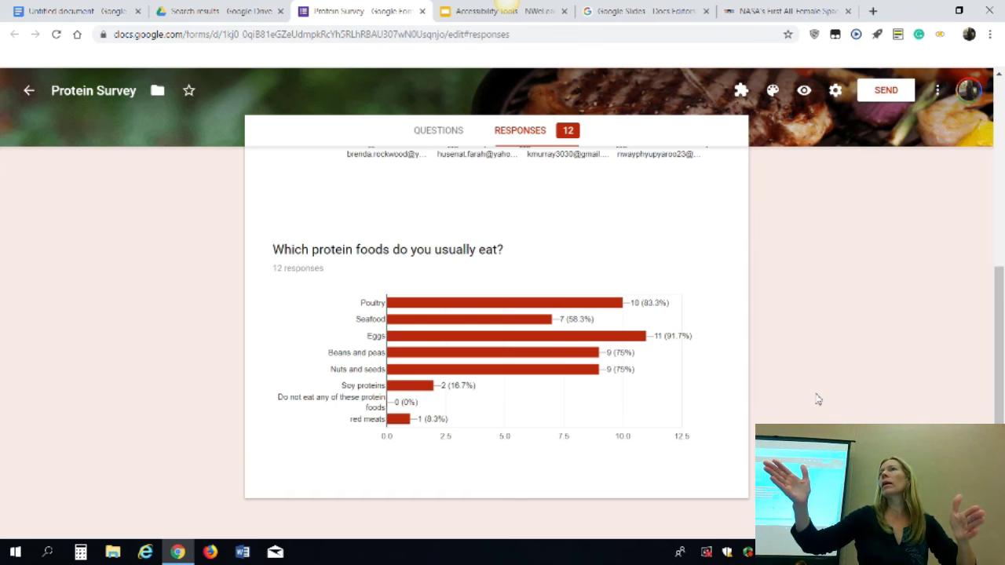
scroll(707, 343, up, 2)
scroll(707, 345, down, 2)
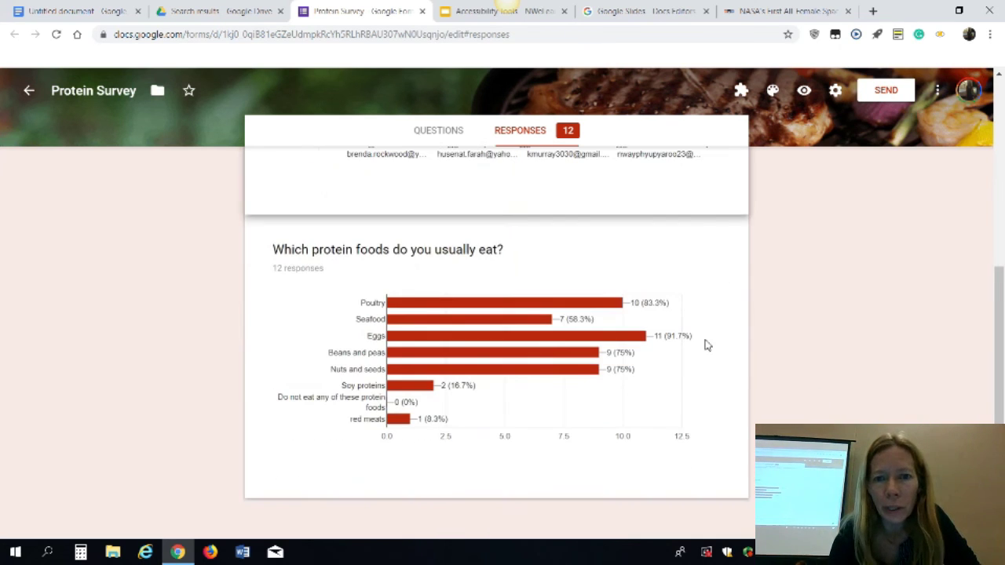
Copy the protein foods chart, then open the responses in the DG Lesson 1 Surveys spreadsheet
click(715, 263)
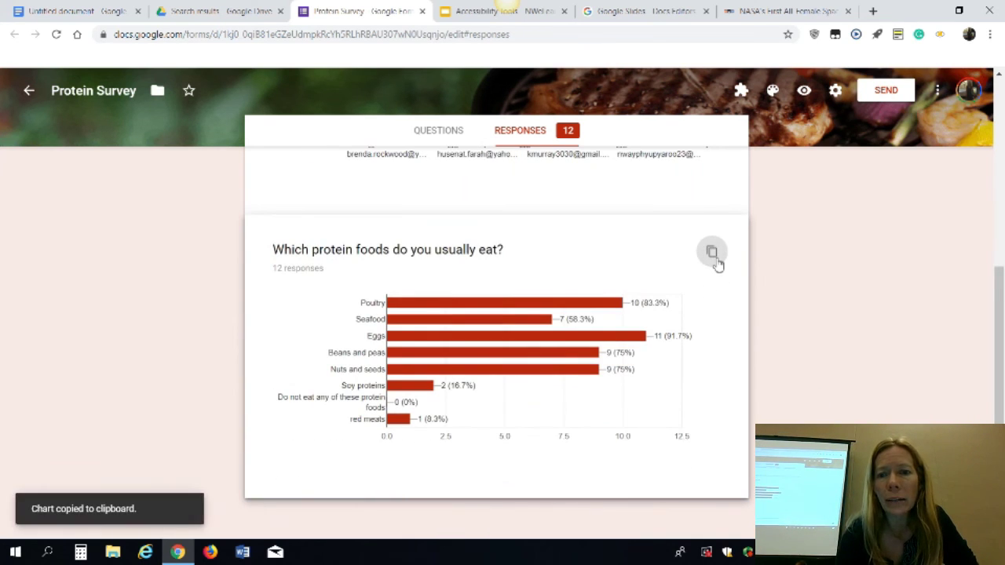
click(717, 265)
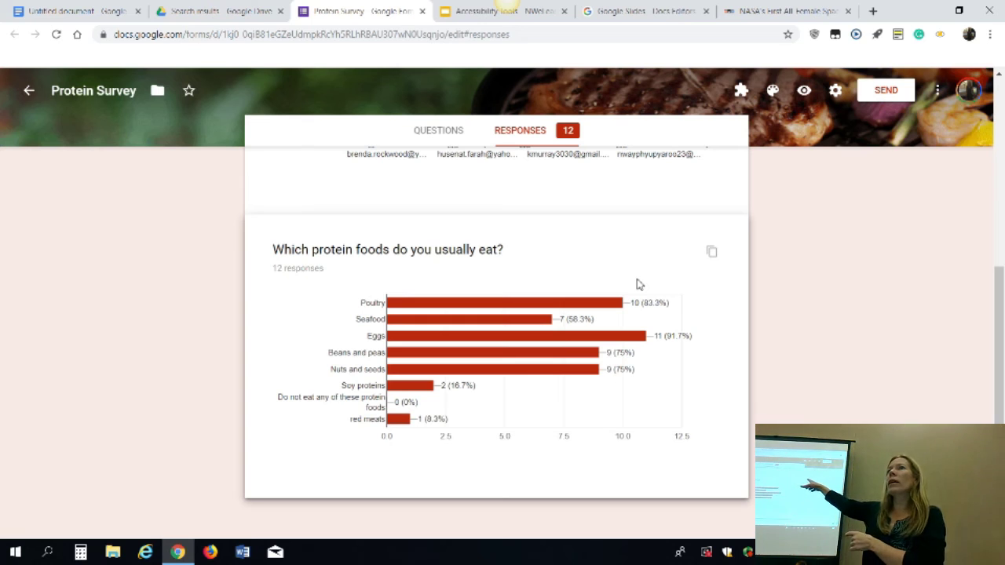
scroll(653, 260, up, 5)
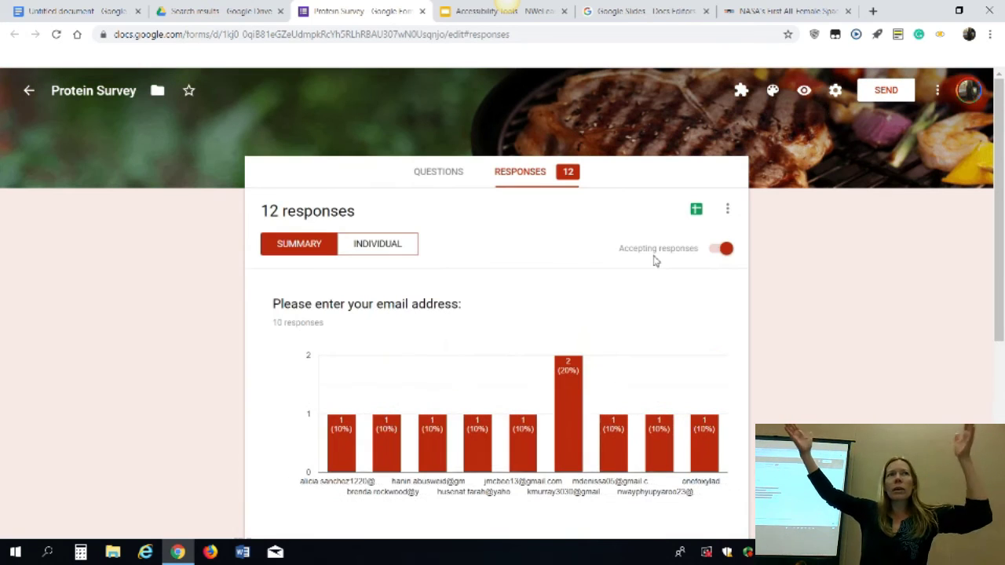
click(697, 211)
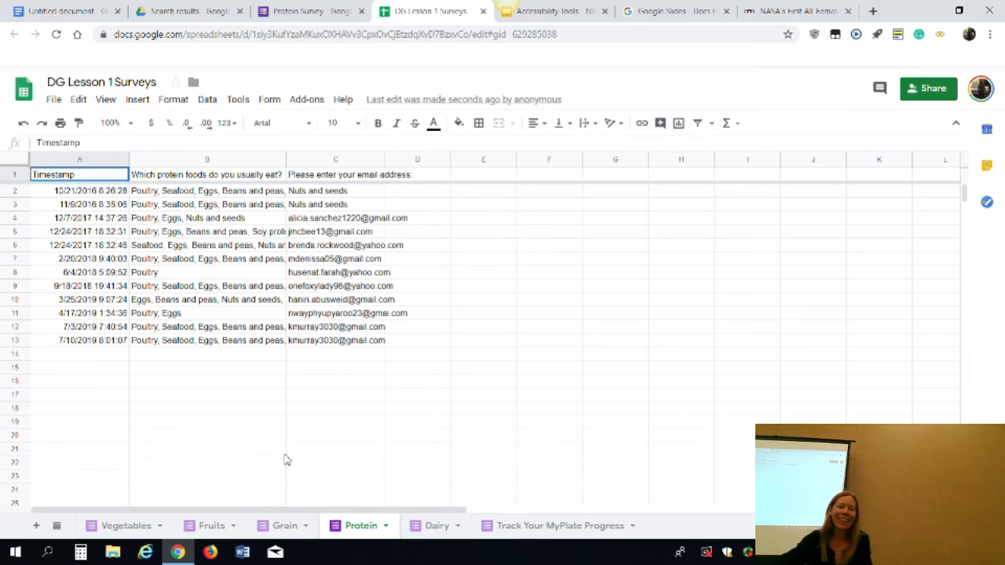
Look through the Fruits, Grain and Protein sheets, then select the protein foods question in B1
click(209, 528)
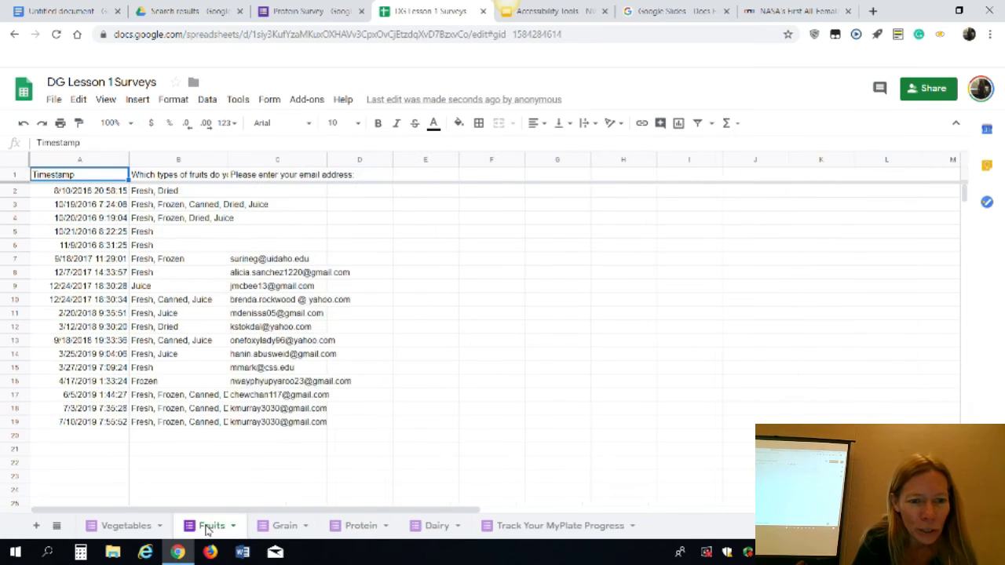
click(285, 528)
click(364, 528)
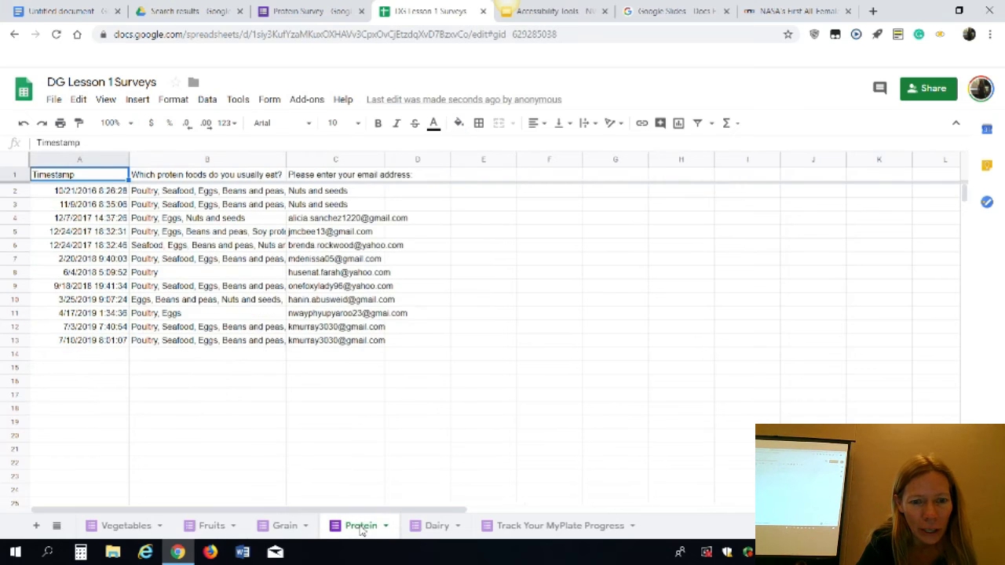
click(200, 178)
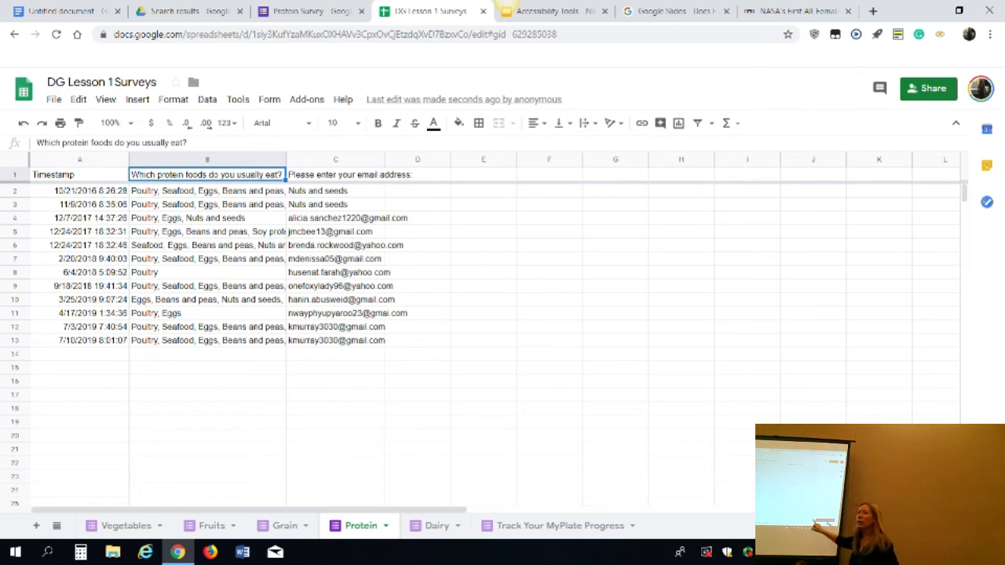
Review the Explore analysis of the data, then close the spreadsheet
click(974, 525)
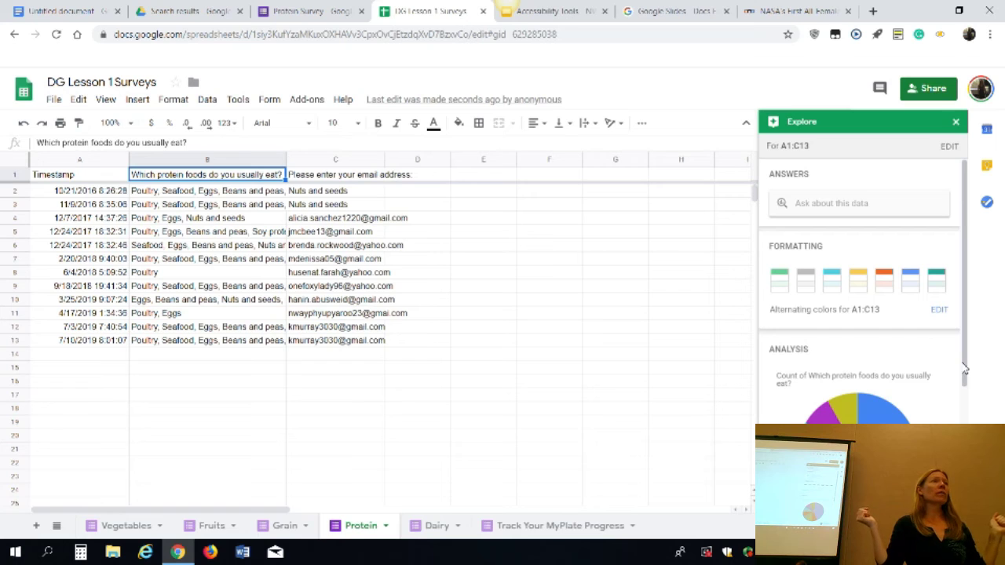
click(957, 123)
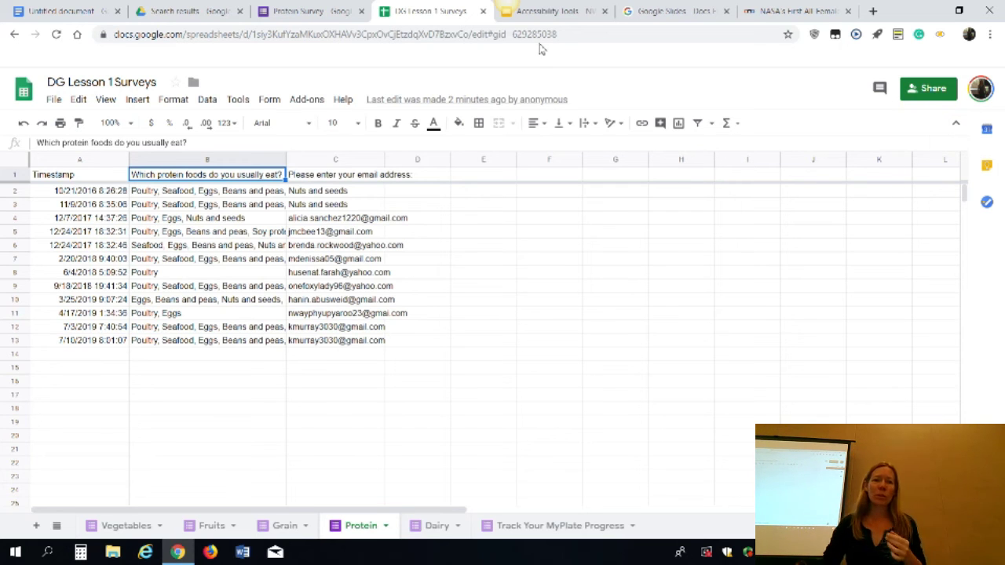
click(483, 11)
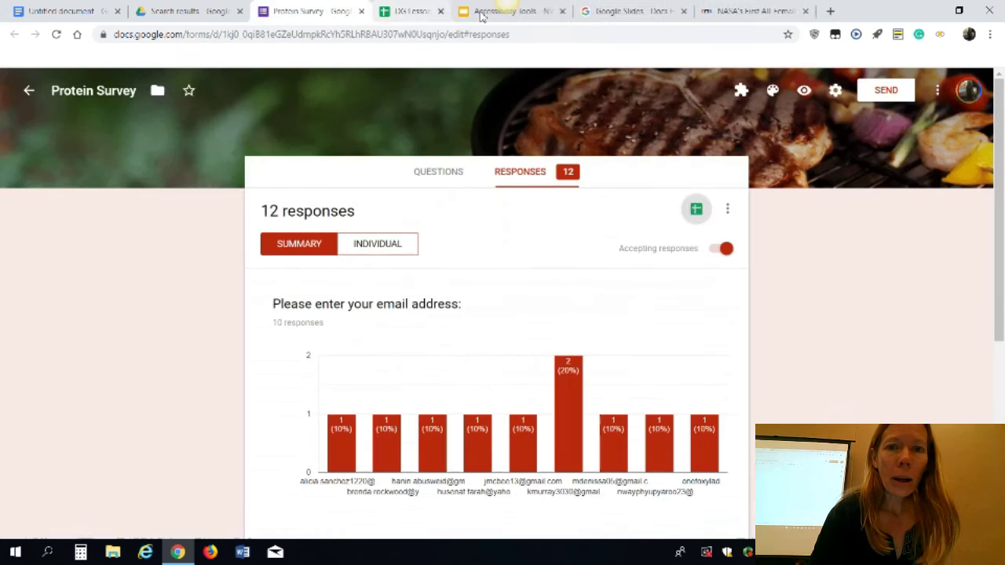
Close the Protein Survey form's browser tab
click(361, 11)
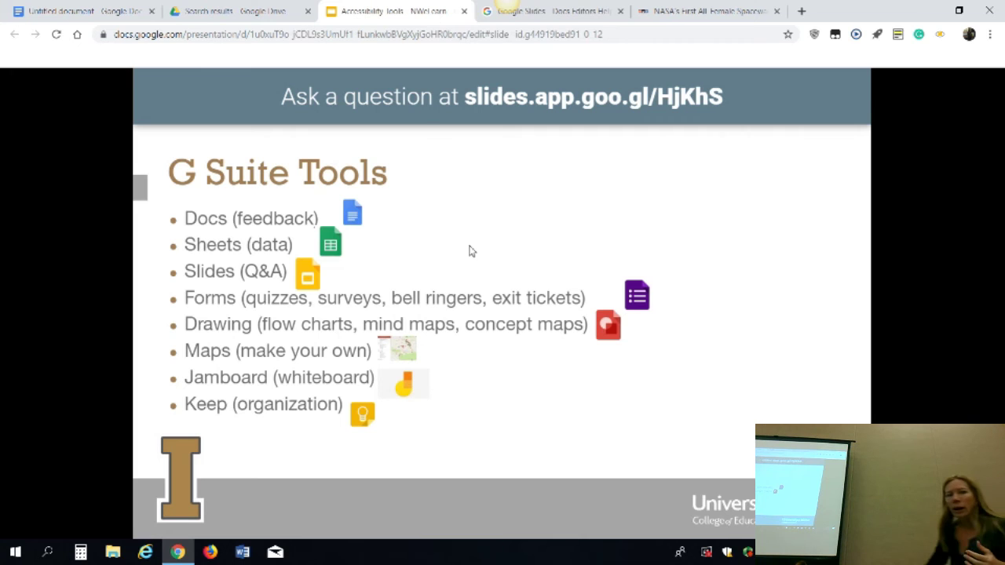
Replace the forms search in Drive with a search filtered to Drawings
click(245, 12)
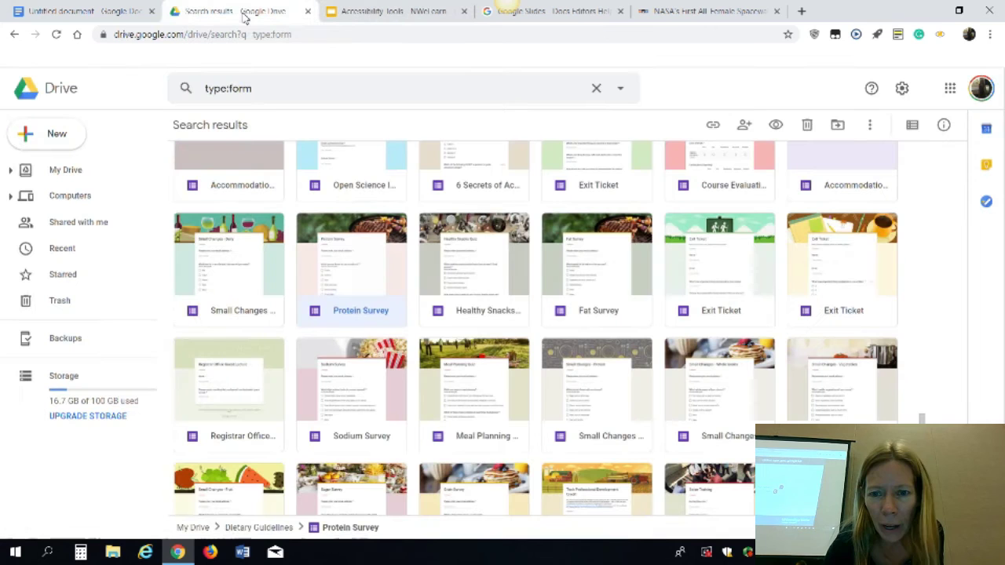
click(597, 90)
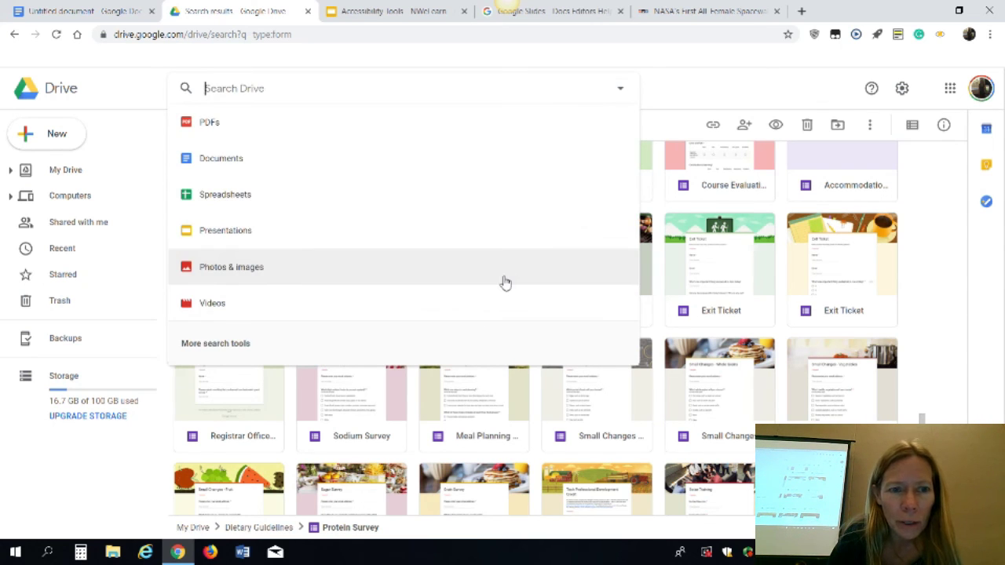
click(469, 354)
click(428, 135)
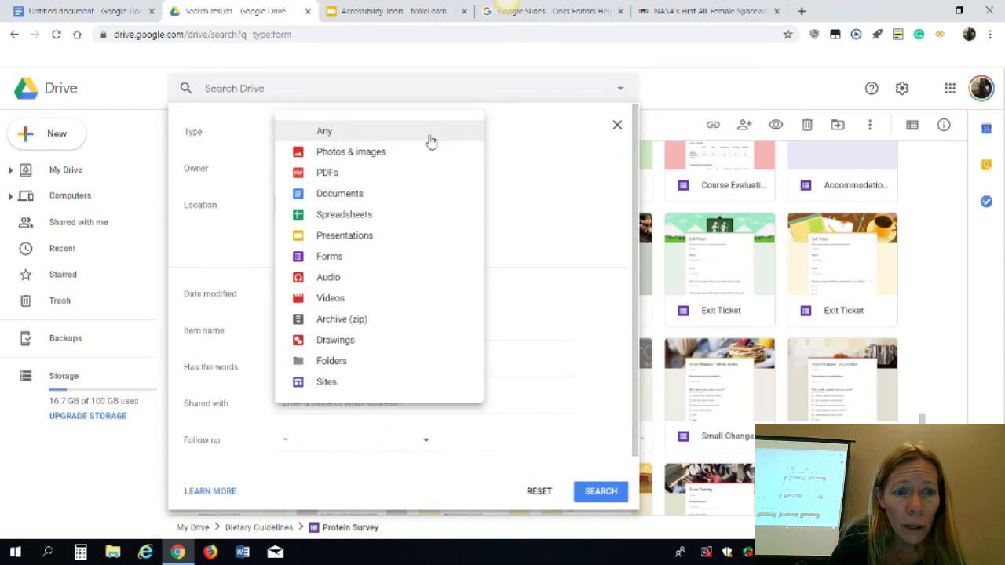
click(390, 337)
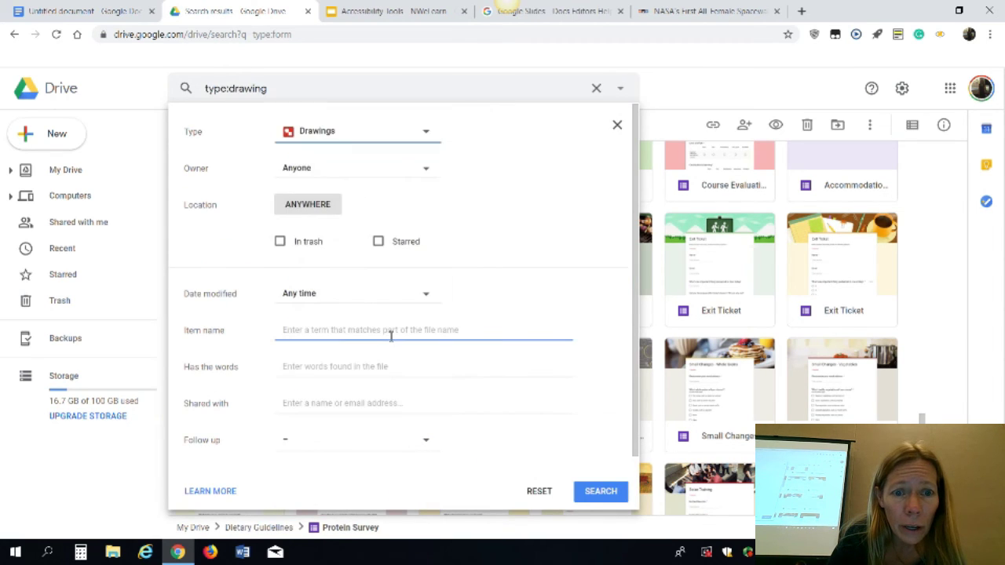
click(390, 336)
click(593, 495)
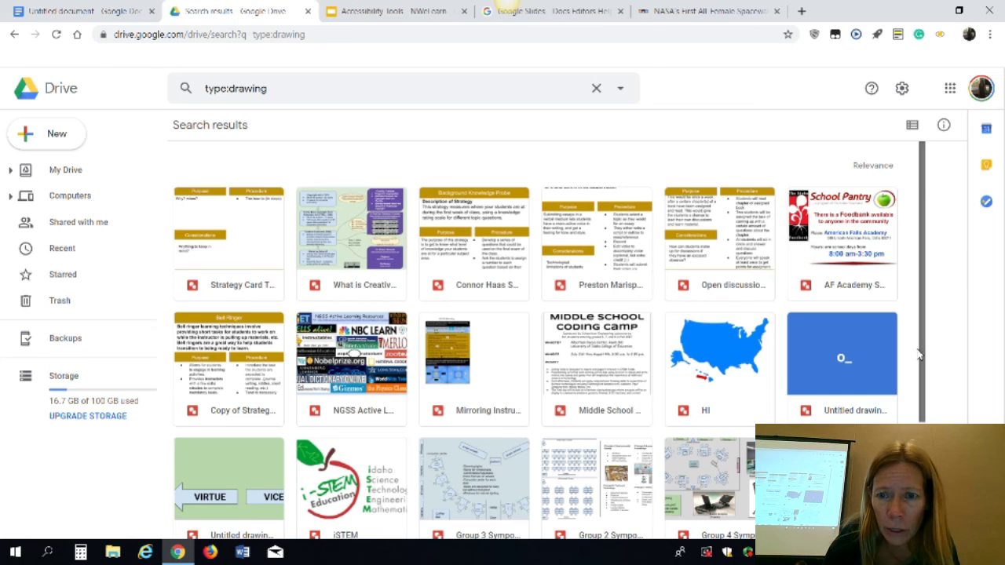
Open the What is Creative Commons drawing from the results
scroll(919, 355, down, 3)
scroll(923, 350, up, 3)
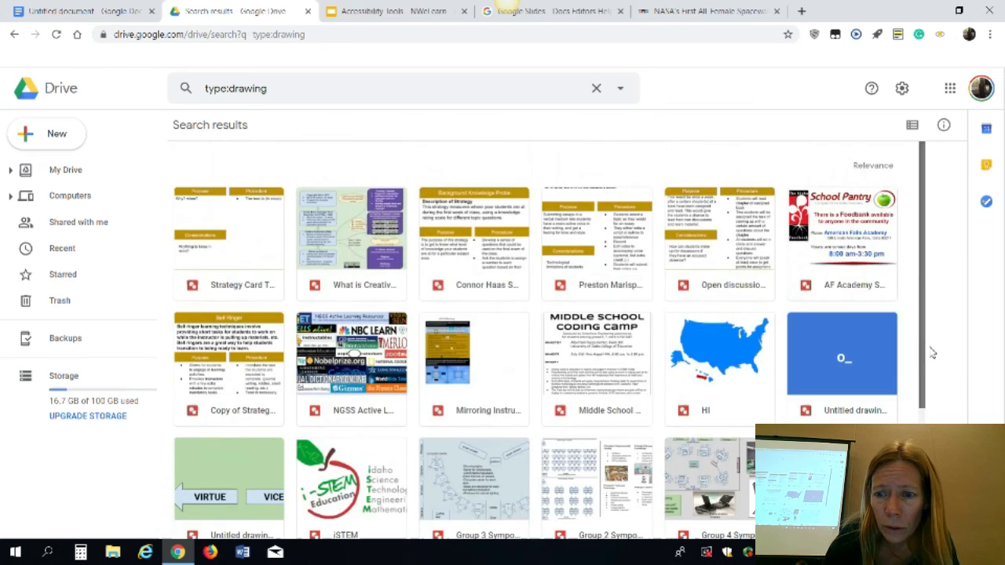
click(351, 293)
double_click(351, 292)
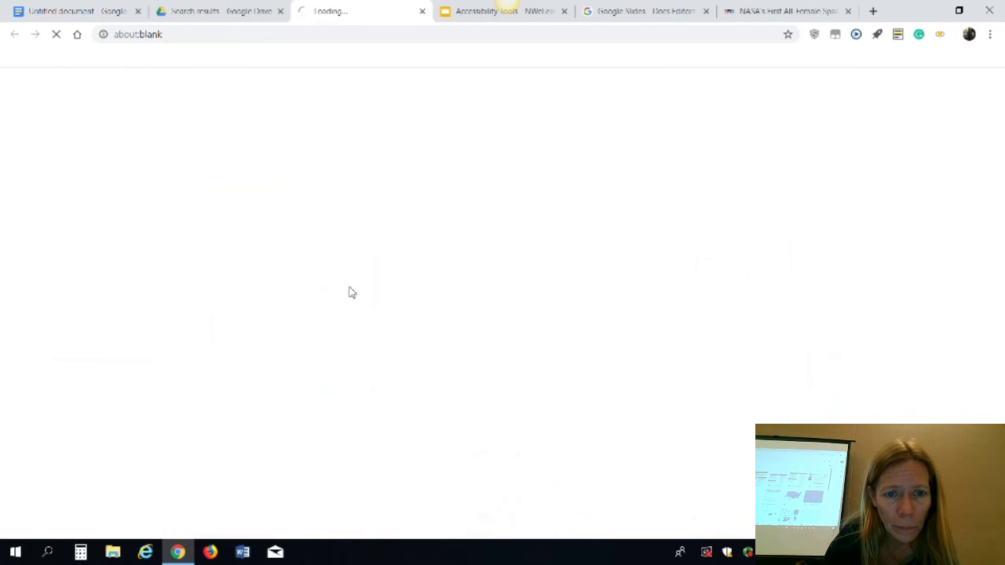